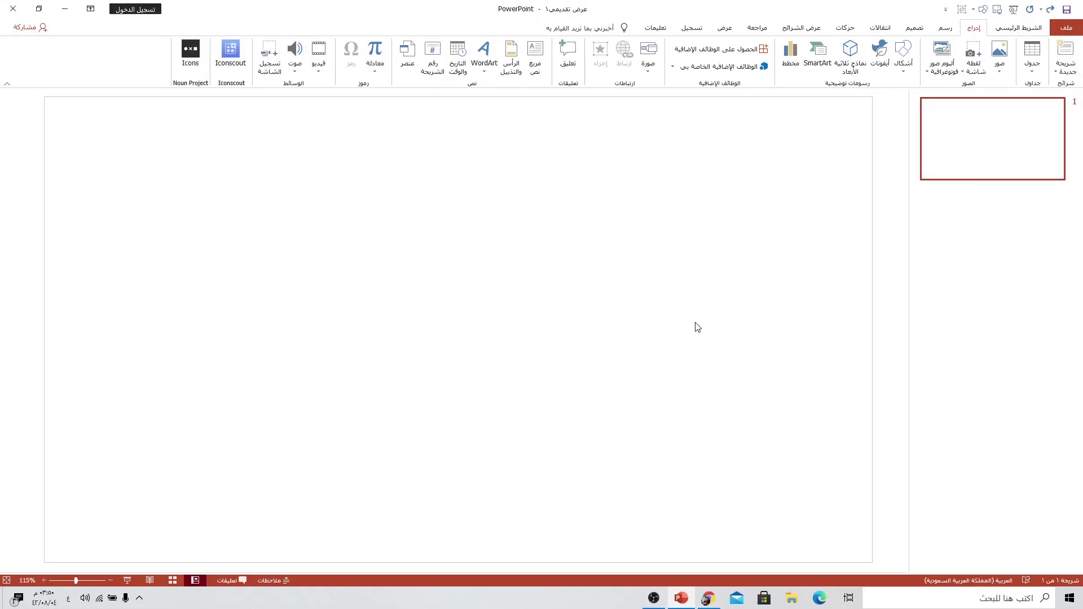
# Step: Draw a tall blue rounded rectangle mid-slide and round its ends fully into a pill
pyautogui.scroll(1, 900, 67)
pyautogui.click(980, 28)
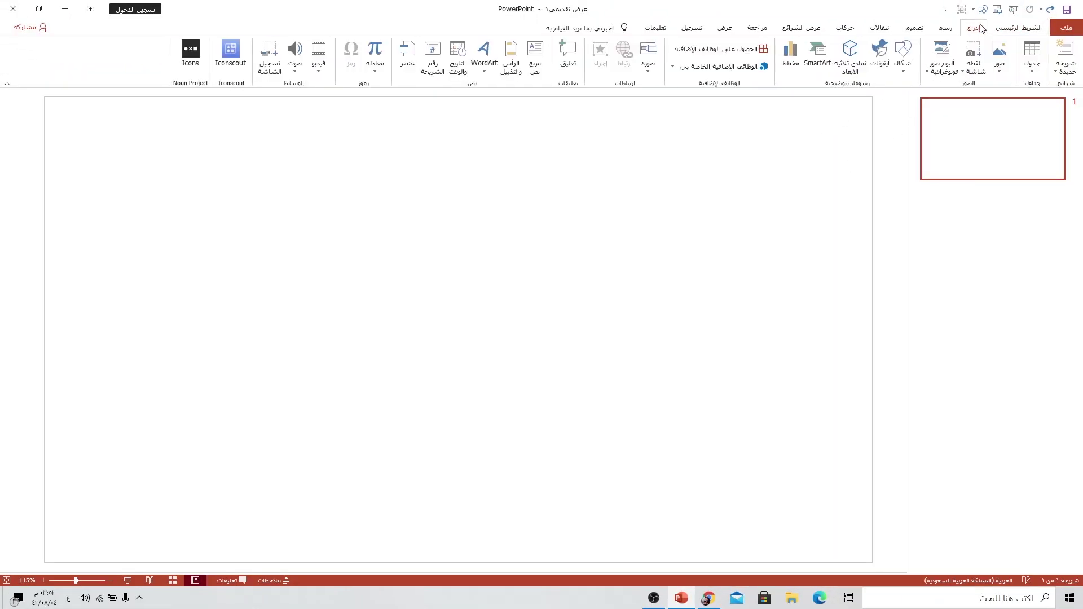
pyautogui.click(900, 76)
pyautogui.click(851, 97)
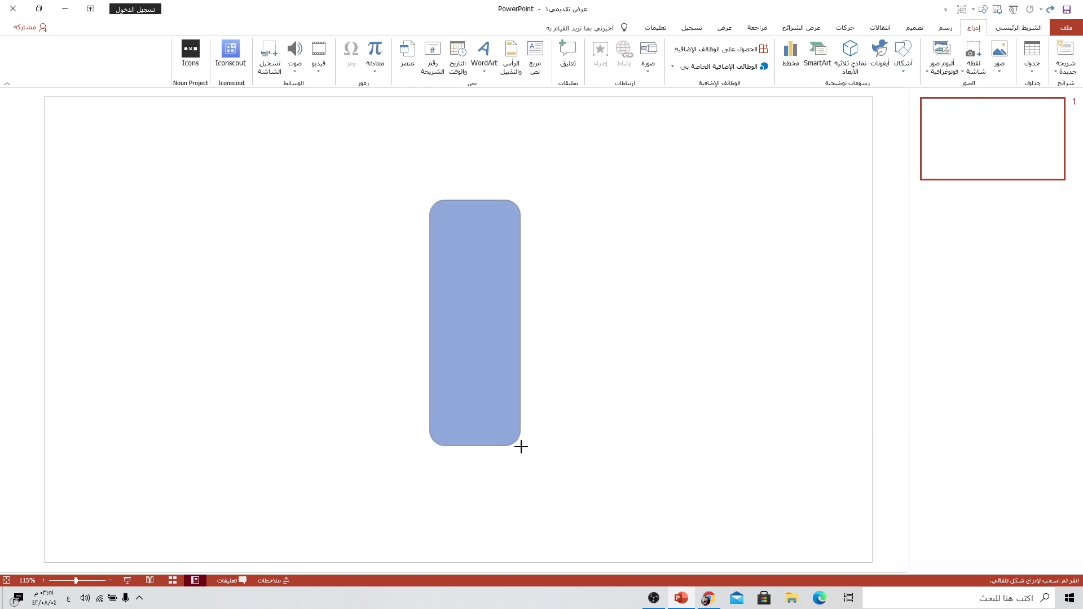
pyautogui.moveTo(447, 269); pyautogui.dragTo(521, 446)
pyautogui.moveTo(445, 201); pyautogui.dragTo(477, 198)
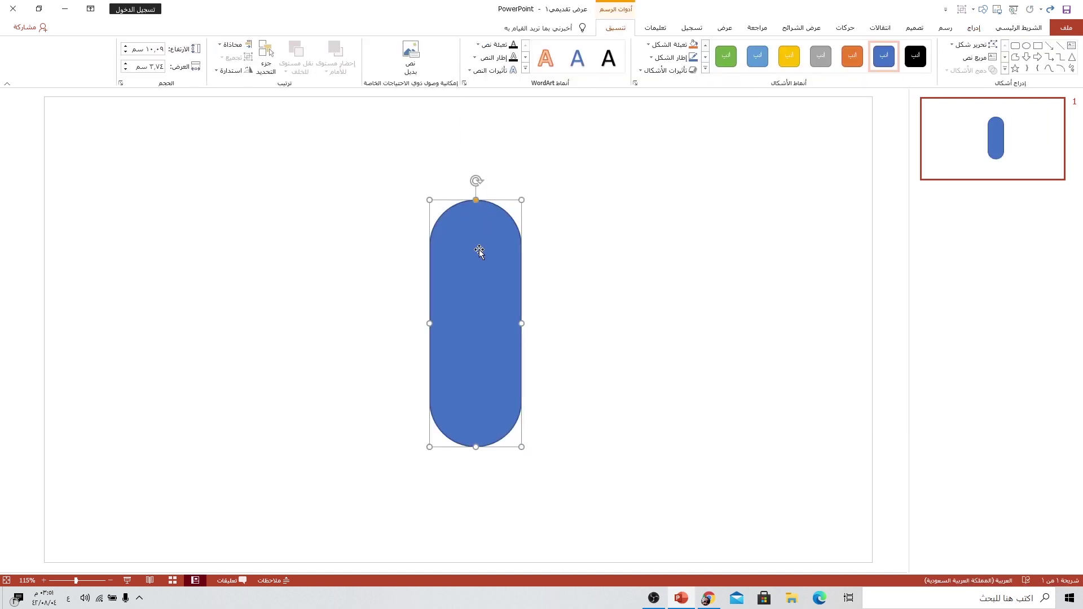
# Step: Move the pill to the left side and add two progressively taller copies beside it
pyautogui.moveTo(479, 251); pyautogui.dragTo(125, 266)
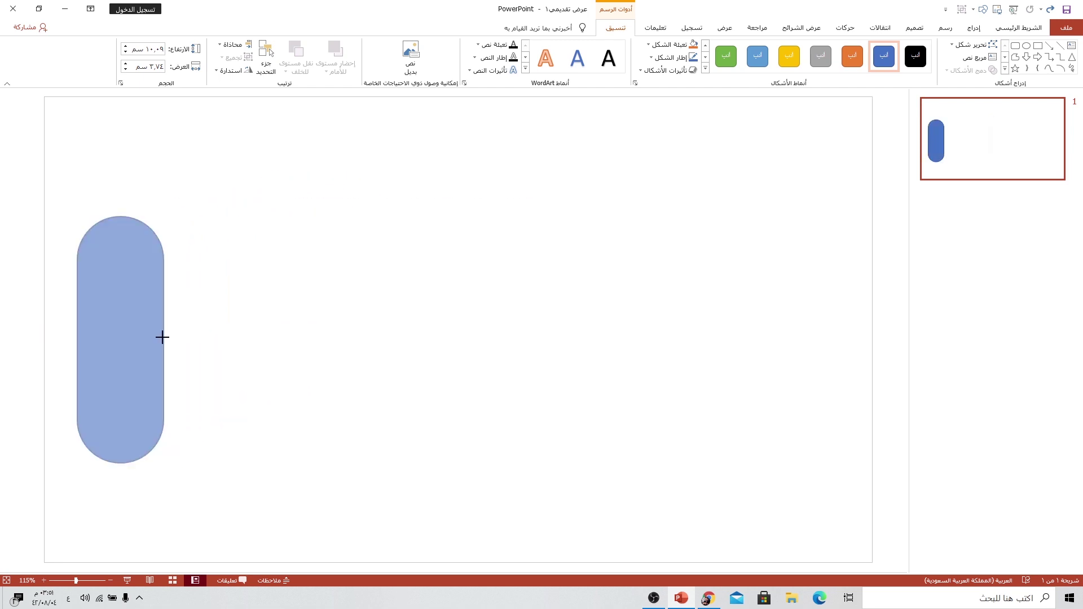
pyautogui.moveTo(162, 336)
pyautogui.mouseDown()
pyautogui.moveTo(150, 336)
pyautogui.moveTo(167, 313)
pyautogui.moveTo(187, 324)
pyautogui.mouseUp()
pyautogui.moveTo(221, 222); pyautogui.dragTo(219, 169)
pyautogui.moveTo(188, 246)
pyautogui.mouseDown()
pyautogui.moveTo(189, 268)
pyautogui.moveTo(265, 288)
pyautogui.mouseUp()
pyautogui.moveTo(304, 184); pyautogui.dragTo(308, 108)
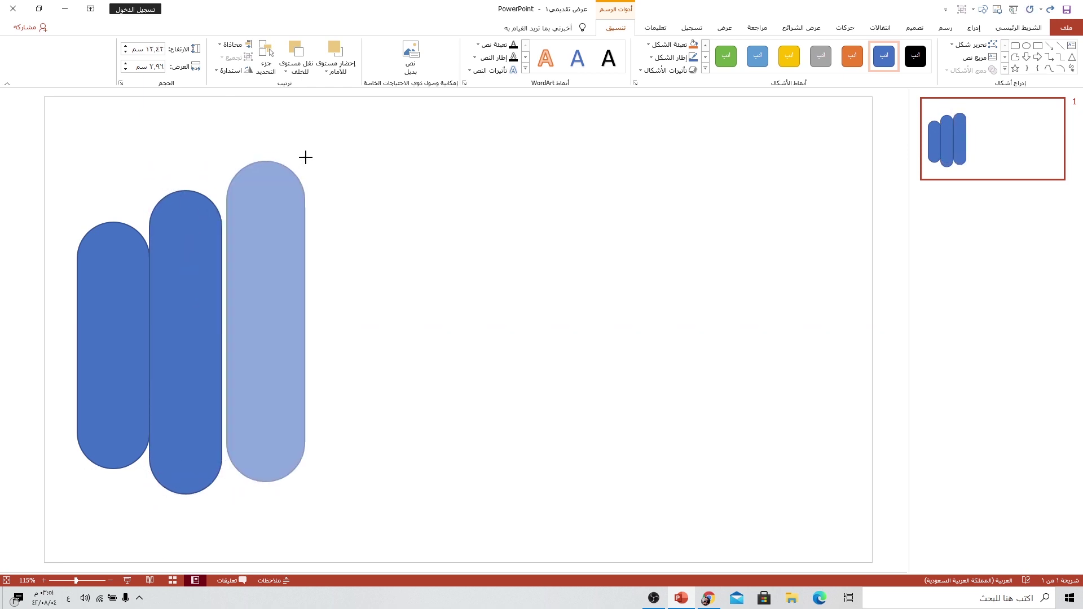
pyautogui.moveTo(269, 218); pyautogui.dragTo(263, 254)
# Step: Narrow the first pill, add copies to the row's end, and duplicate the whole set rightward
pyautogui.click(91, 337)
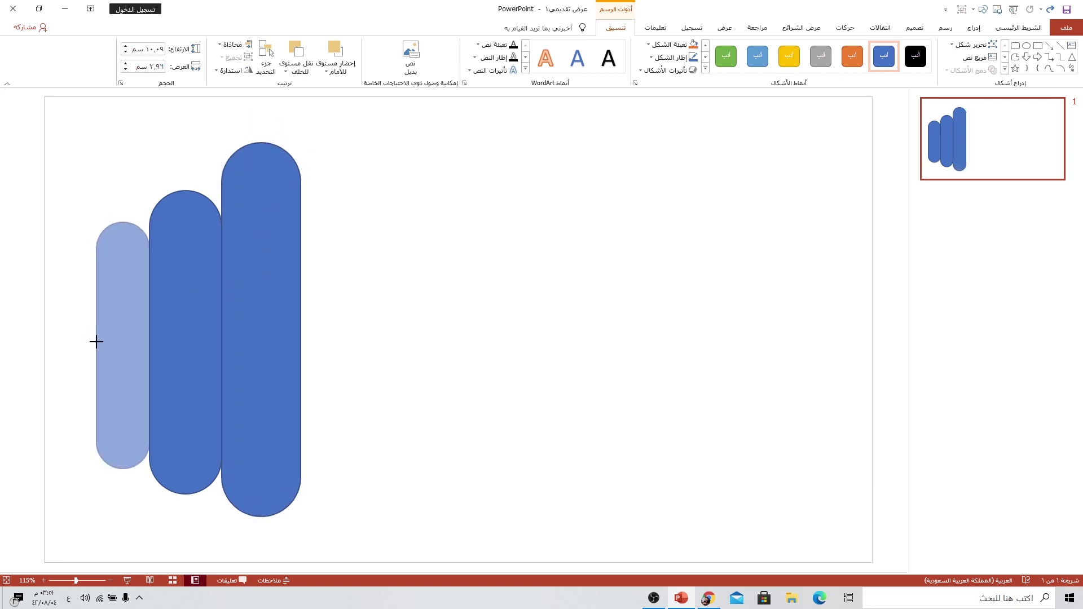
pyautogui.moveTo(78, 345); pyautogui.dragTo(104, 345)
pyautogui.keyDown('ctrl'); pyautogui.moveTo(178, 336); pyautogui.dragTo(333, 304); pyautogui.keyUp('ctrl')
pyautogui.moveTo(113, 332)
pyautogui.mouseDown()
pyautogui.moveTo(412, 326)
pyautogui.moveTo(395, 327)
pyautogui.mouseUp()
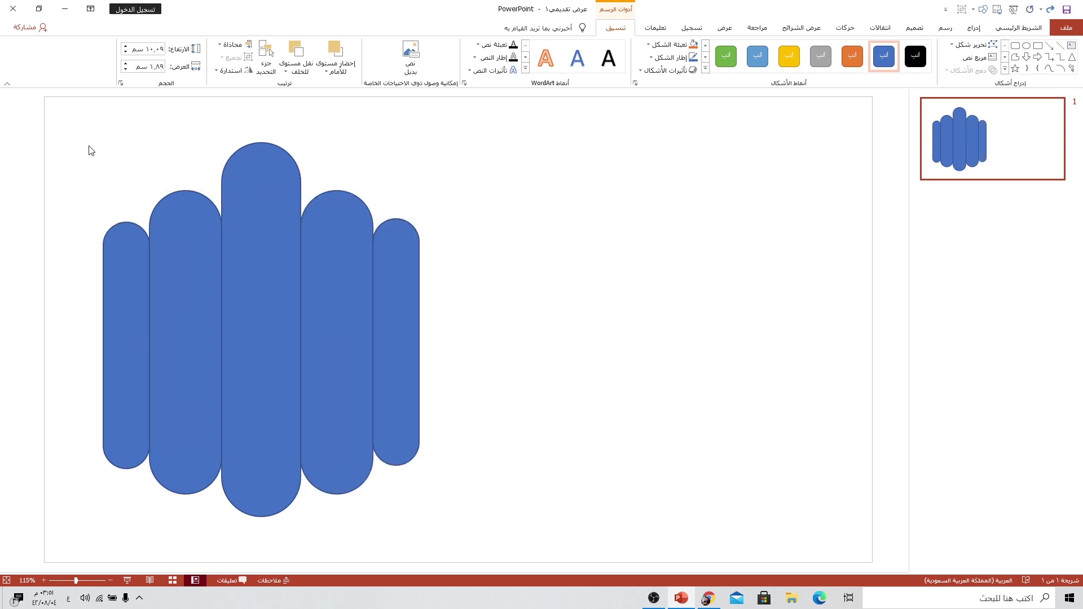
pyautogui.moveTo(68, 121); pyautogui.dragTo(464, 502)
pyautogui.moveTo(332, 356)
pyautogui.keyDown('ctrl'); pyautogui.mouseDown()
pyautogui.moveTo(395, 363)
pyautogui.moveTo(575, 349)
pyautogui.mouseUp(); pyautogui.keyUp('ctrl')
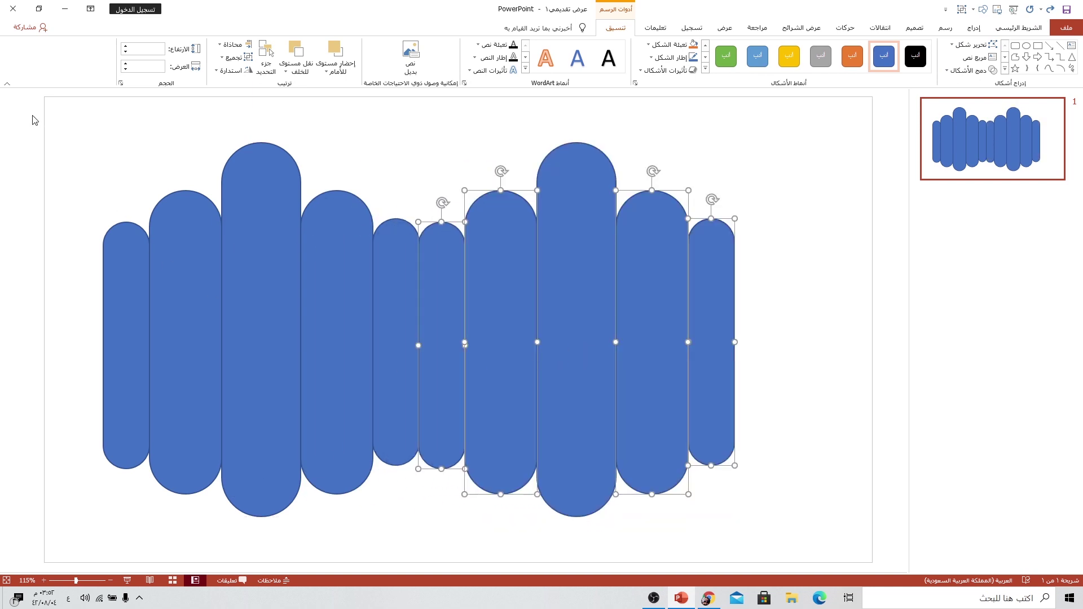
# Step: Shift the whole row of pills left and copy the three rightmost pills onto its end
pyautogui.moveTo(21, 104); pyautogui.dragTo(845, 573)
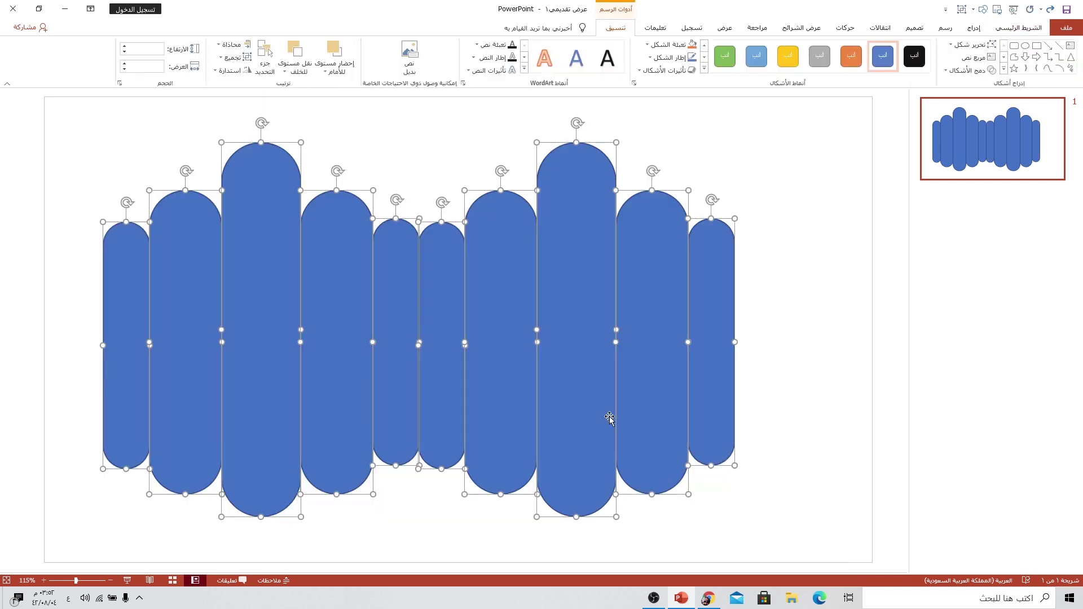
pyautogui.moveTo(610, 418); pyautogui.dragTo(546, 389)
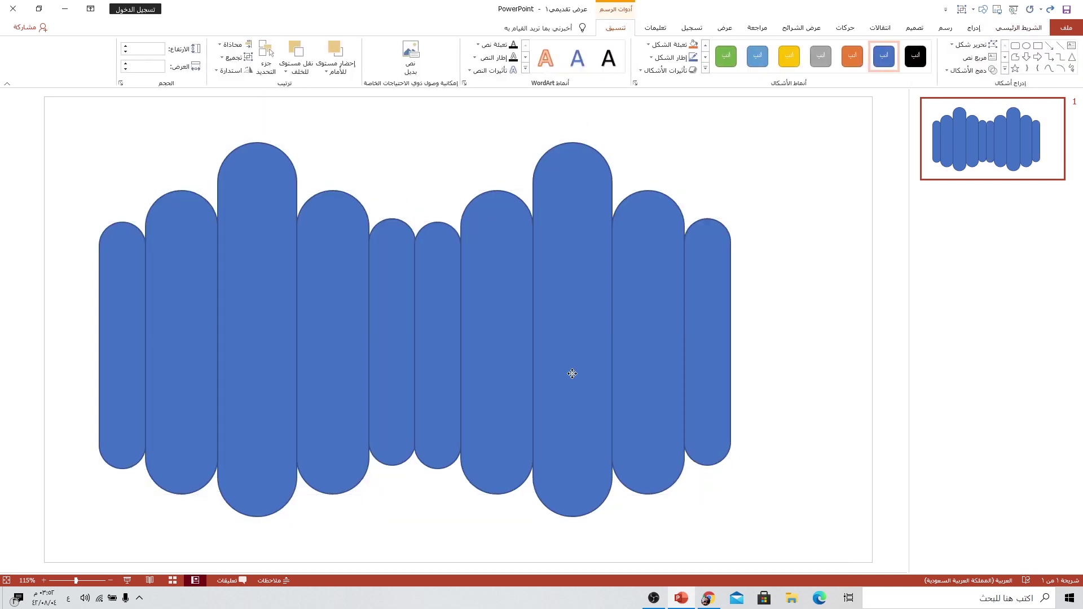
pyautogui.click(708, 340)
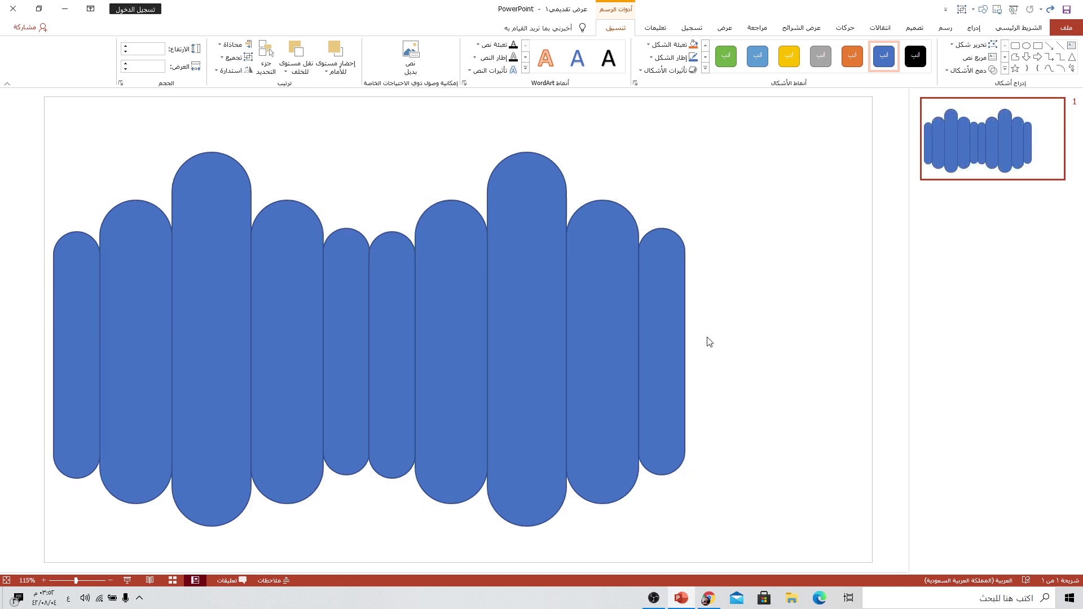
pyautogui.moveTo(712, 204)
pyautogui.mouseDown()
pyautogui.moveTo(551, 284)
pyautogui.moveTo(565, 337)
pyautogui.mouseUp()
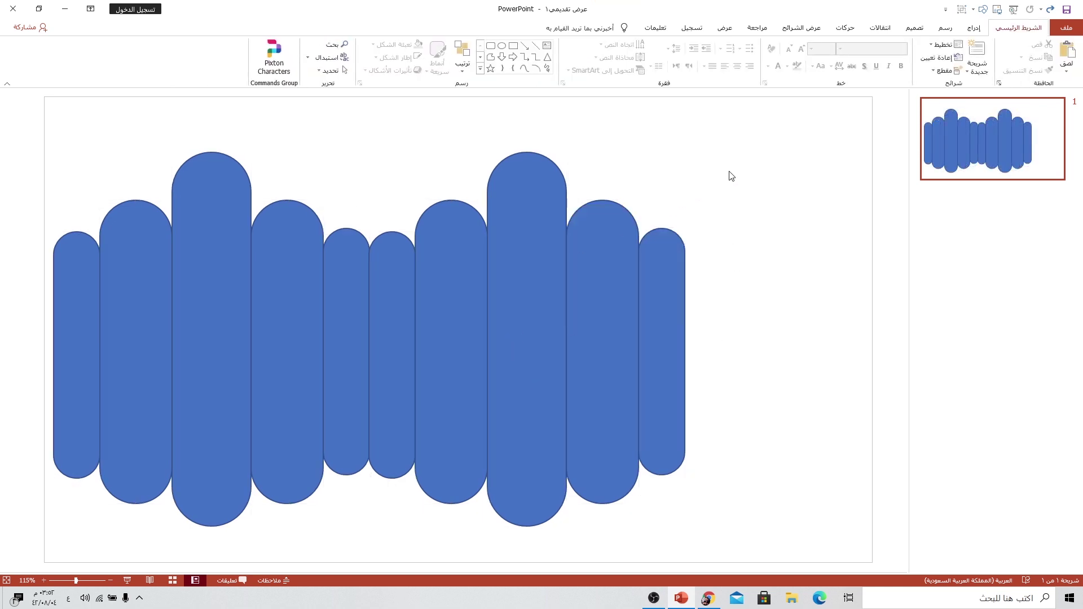
pyautogui.moveTo(731, 176); pyautogui.dragTo(552, 517)
pyautogui.moveTo(723, 129); pyautogui.dragTo(447, 542)
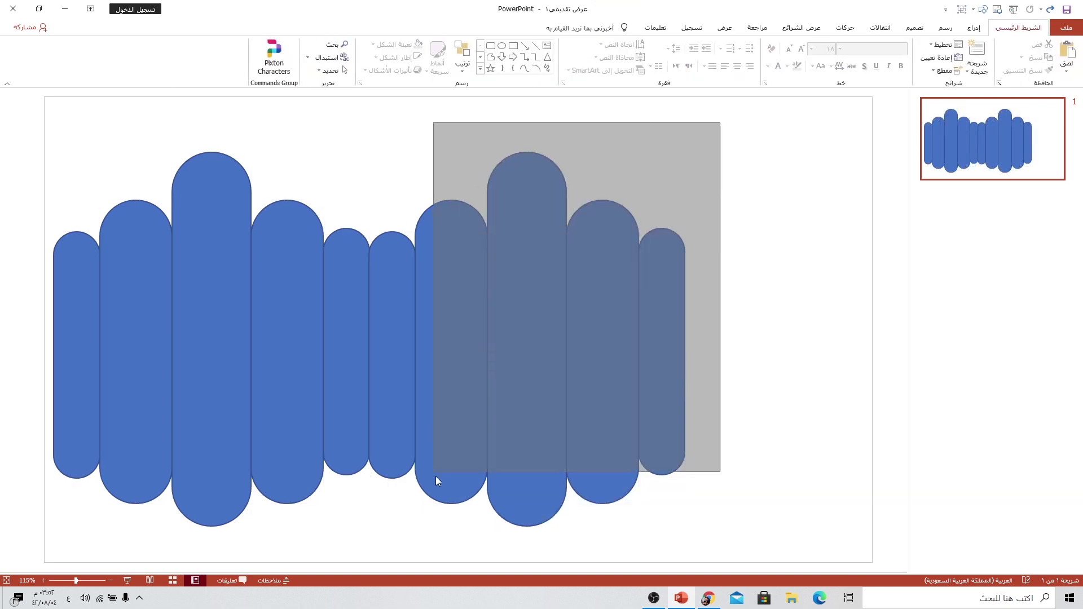
pyautogui.moveTo(538, 338); pyautogui.dragTo(737, 342)
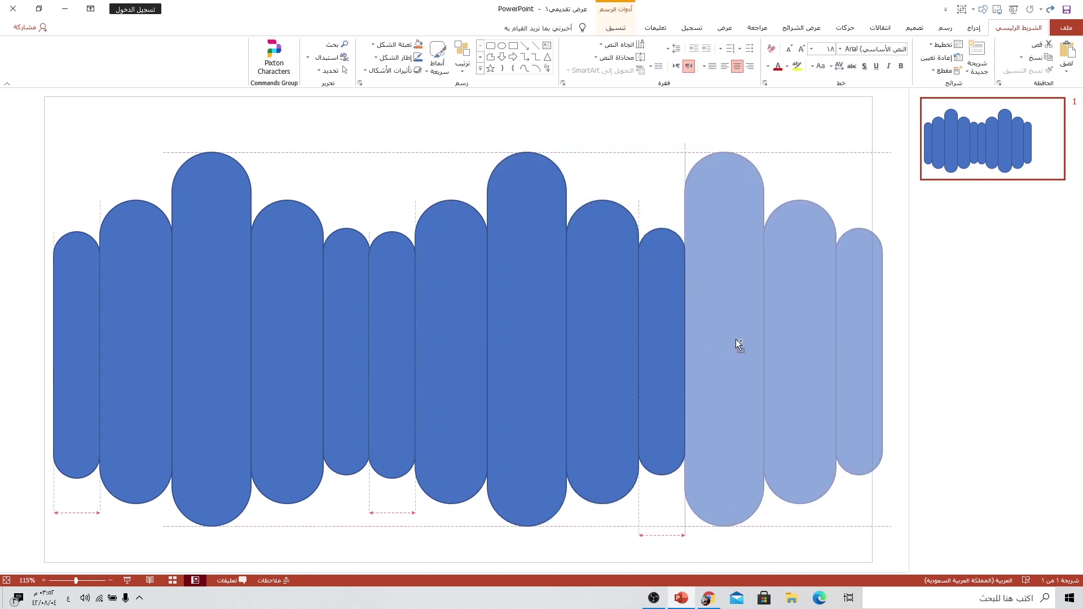
pyautogui.moveTo(735, 340); pyautogui.dragTo(734, 340)
# Step: Group all thirteen pills into one object and nudge the group up and left
pyautogui.click(652, 367)
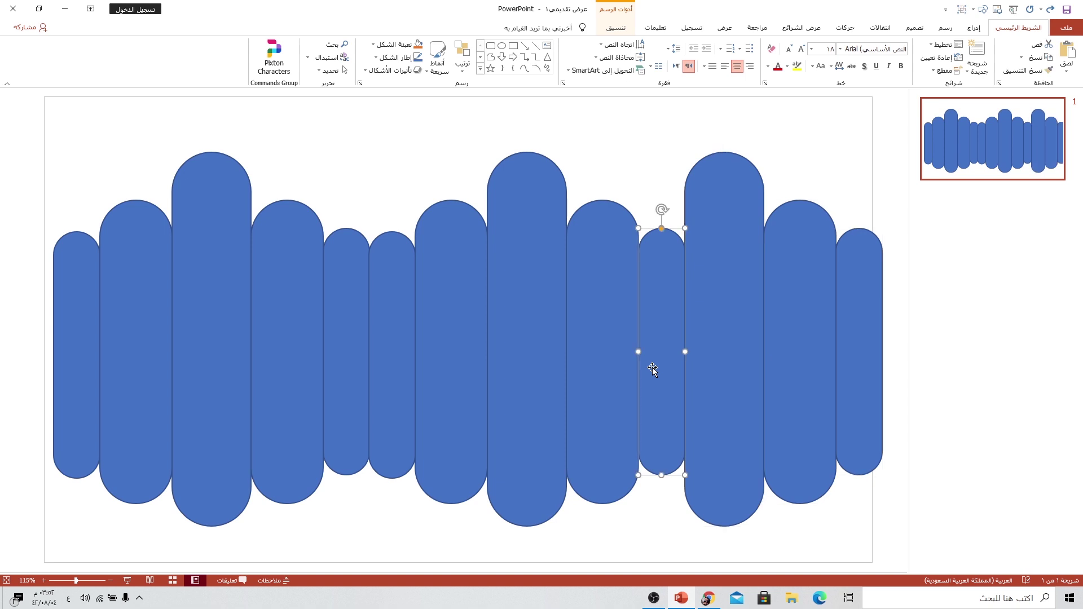
pyautogui.hotkey('ctrl', 'a')
pyautogui.rightClick(615, 364)
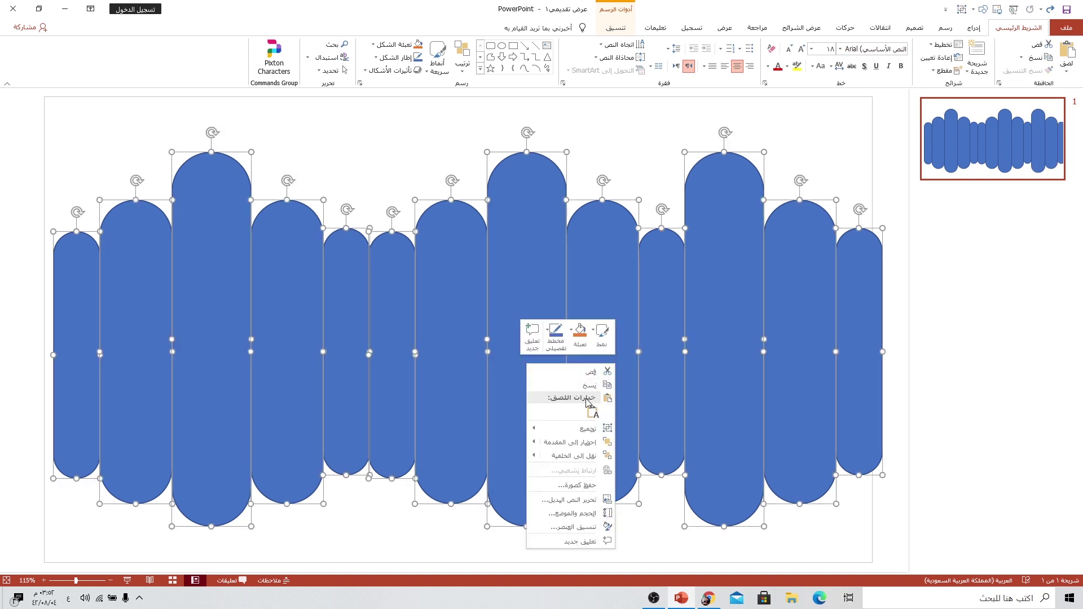
pyautogui.click(494, 430)
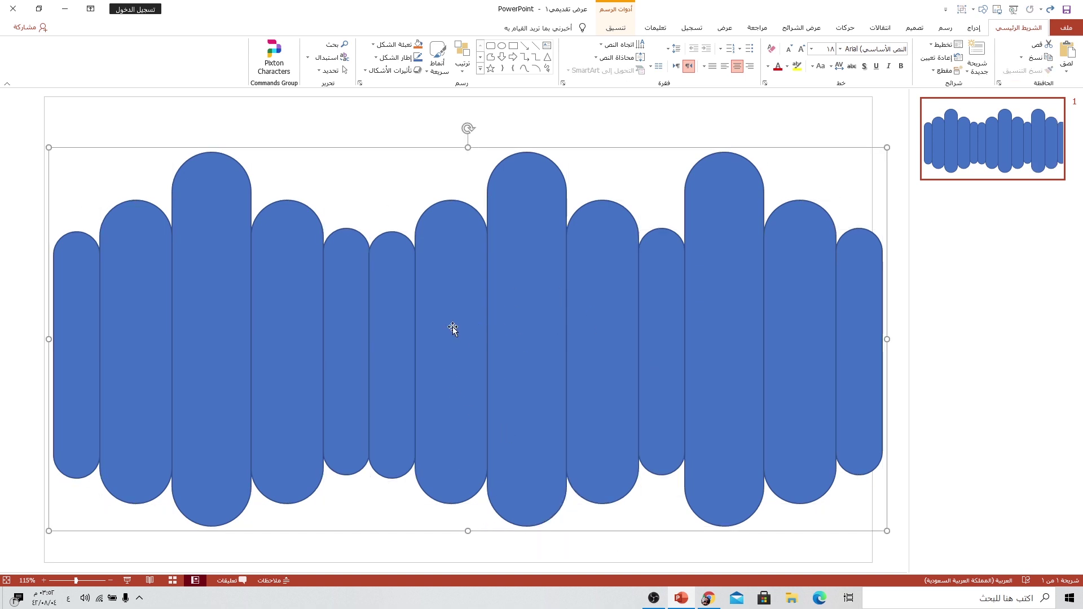
pyautogui.moveTo(453, 329); pyautogui.dragTo(438, 308)
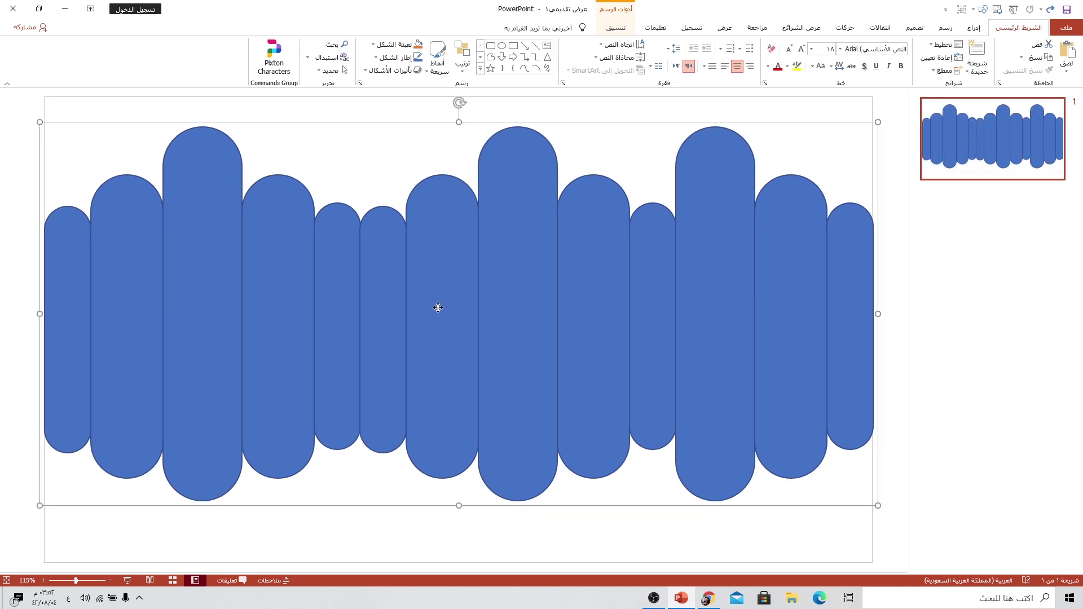
pyautogui.rightClick(438, 307)
# Step: Picture-fill the grouped pills with Desktop's ship-1366926_1920.jpg and set their line to No line
pyautogui.click(395, 470)
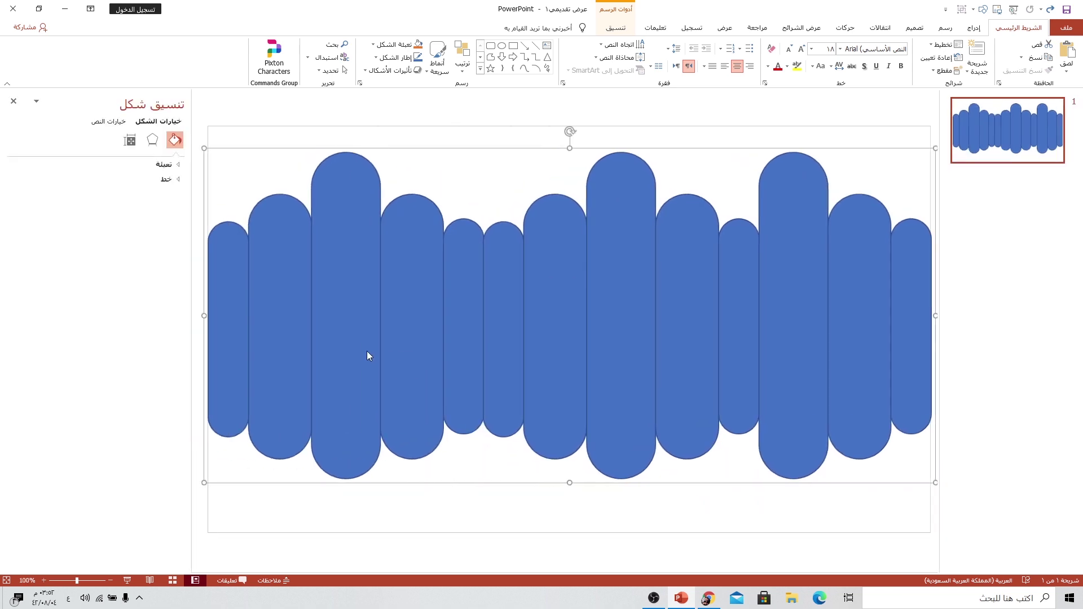
pyautogui.click(167, 164)
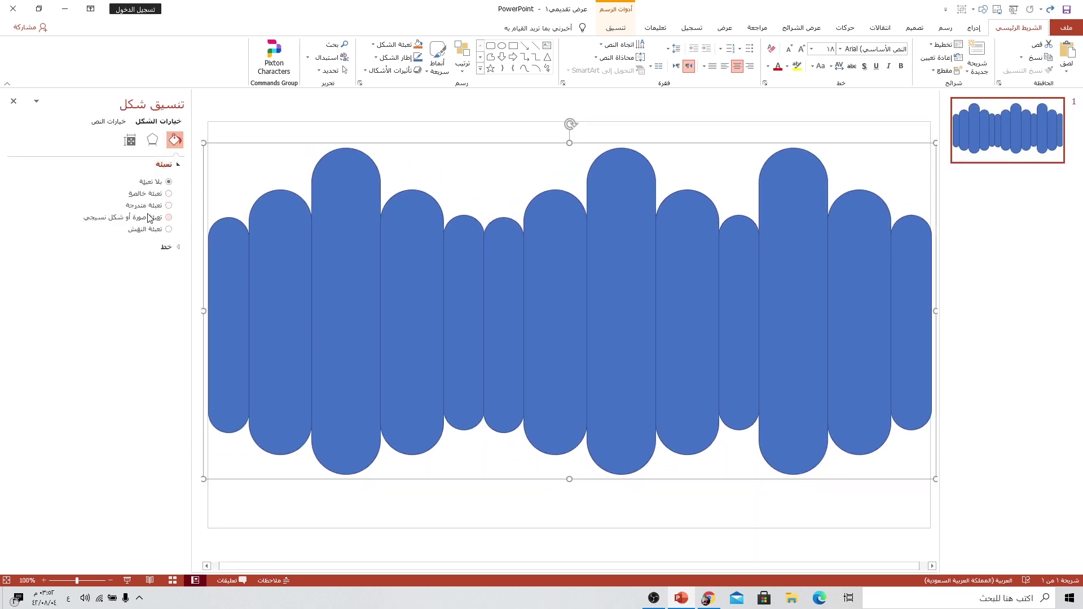
pyautogui.click(139, 219)
pyautogui.click(151, 261)
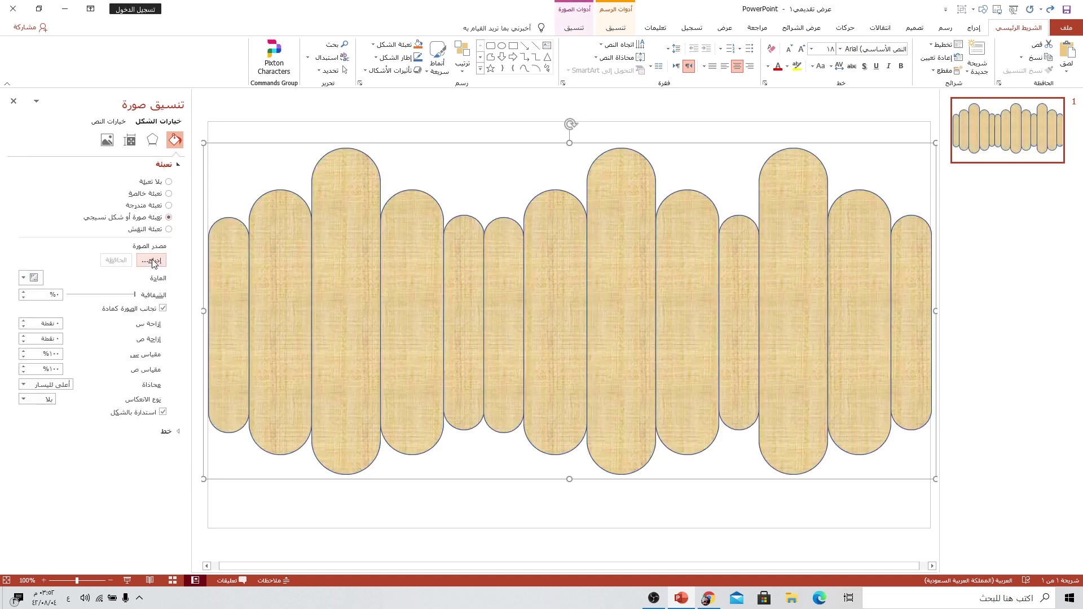
pyautogui.click(624, 281)
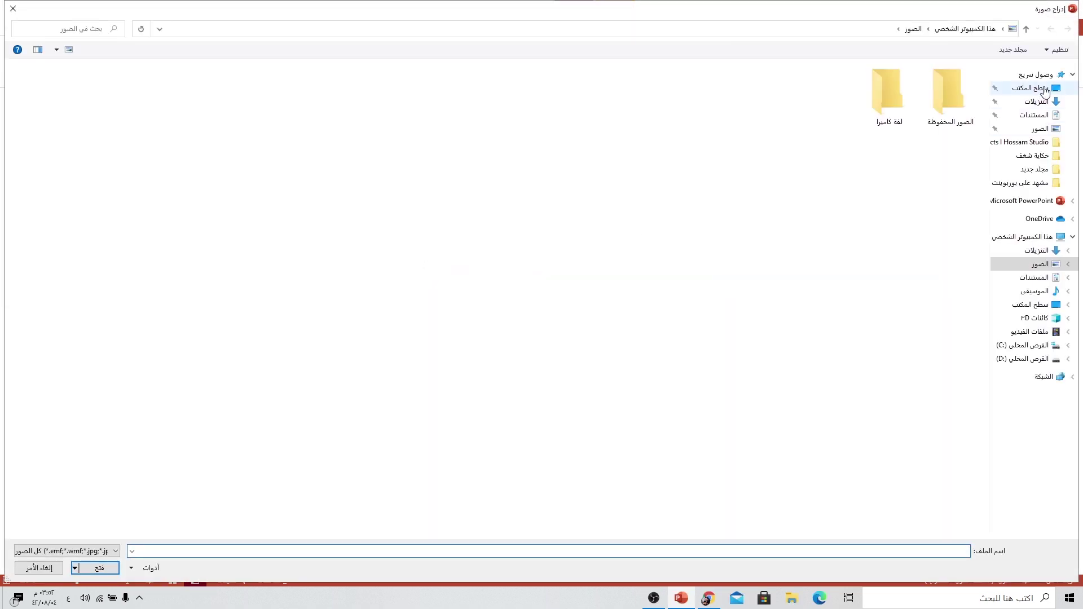
pyautogui.click(1044, 88)
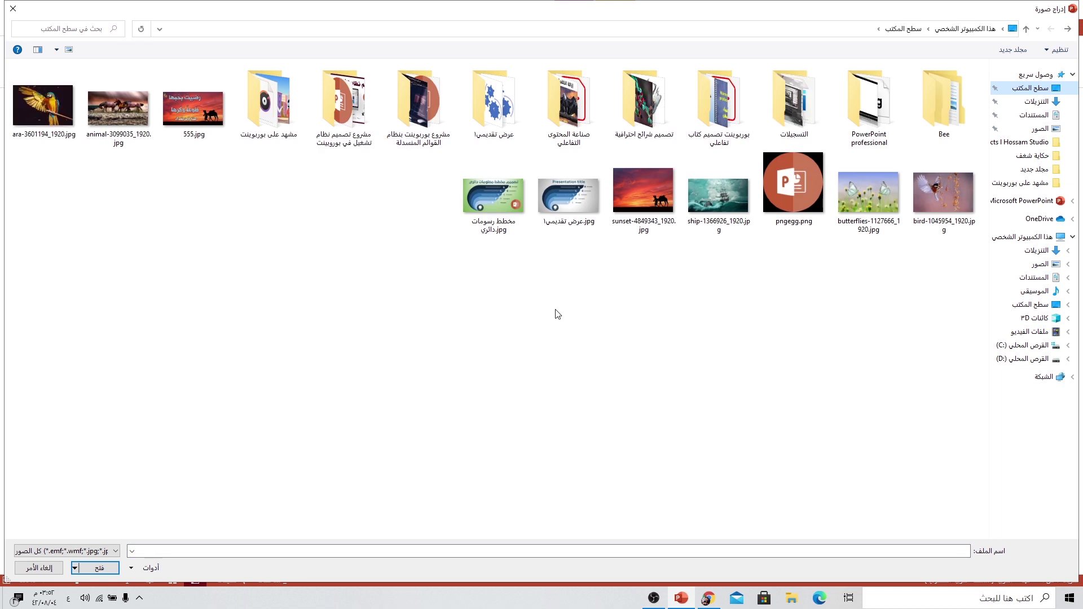
pyautogui.click(707, 240)
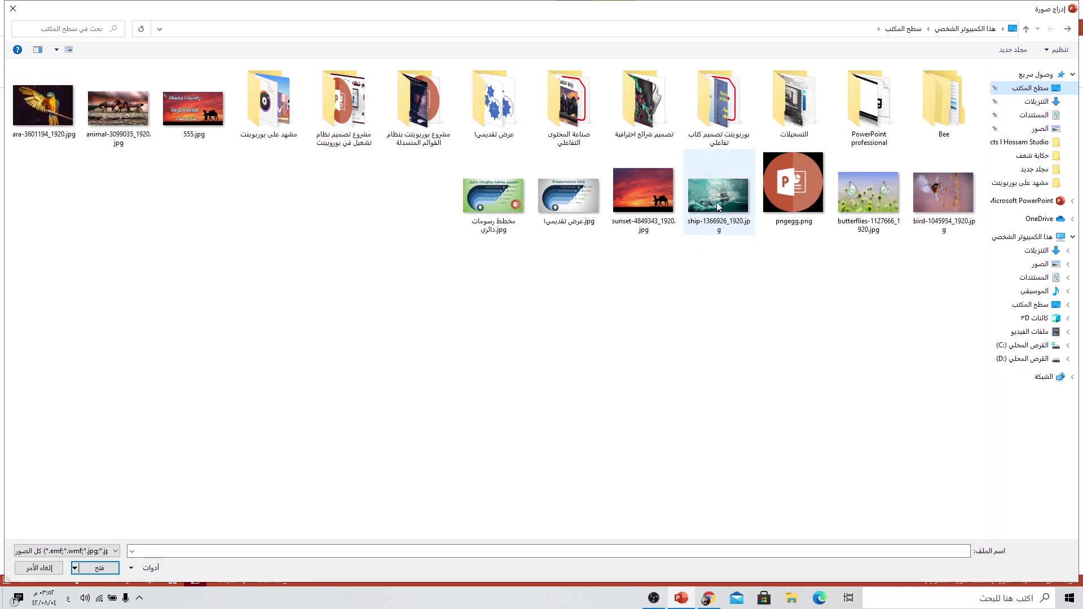
pyautogui.click(95, 566)
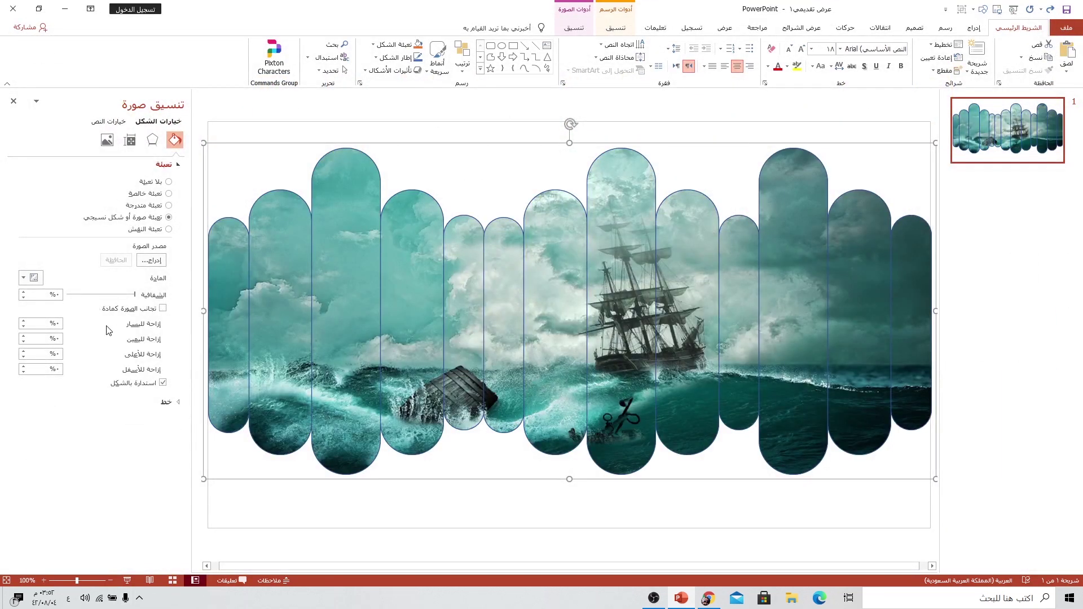
pyautogui.click(166, 401)
pyautogui.click(169, 419)
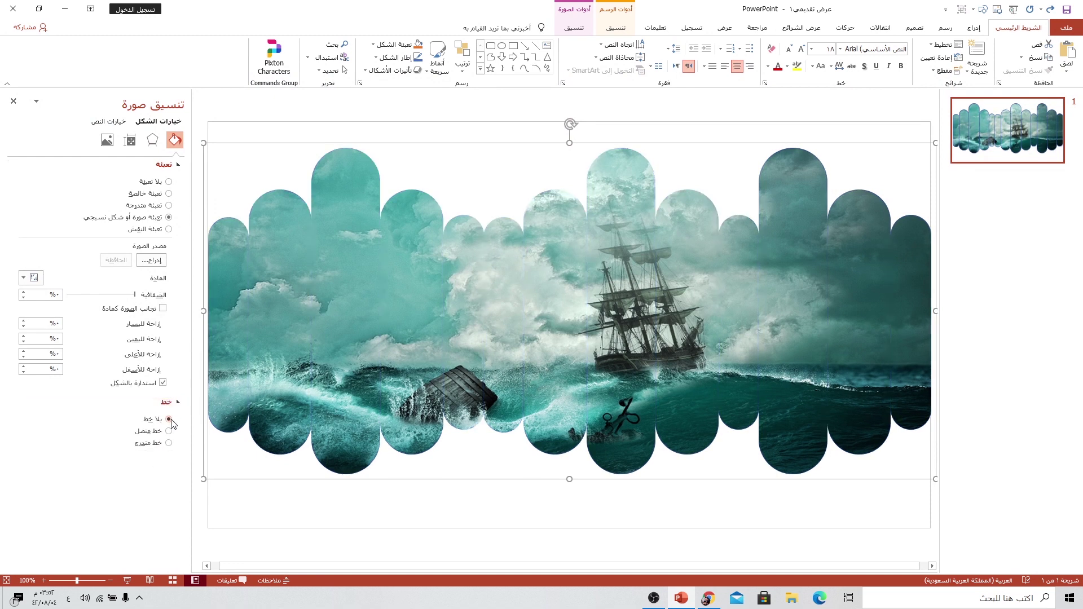
# Step: Give slide 1 a solid background in dark teal sampled with the eyedropper from the ship photo
pyautogui.rightClick(345, 502)
pyautogui.click(316, 483)
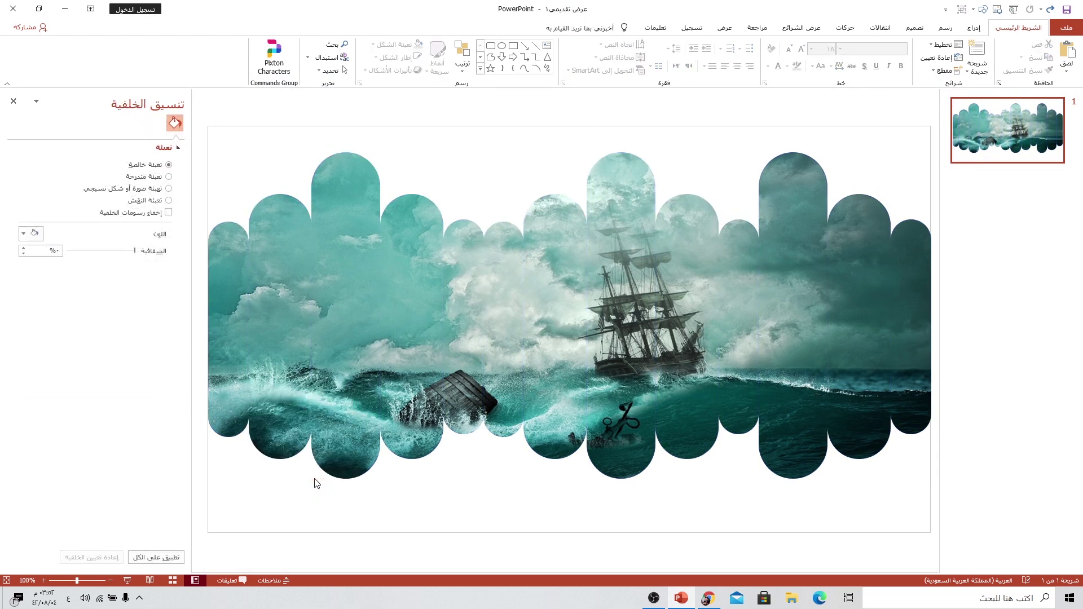
pyautogui.click(32, 231)
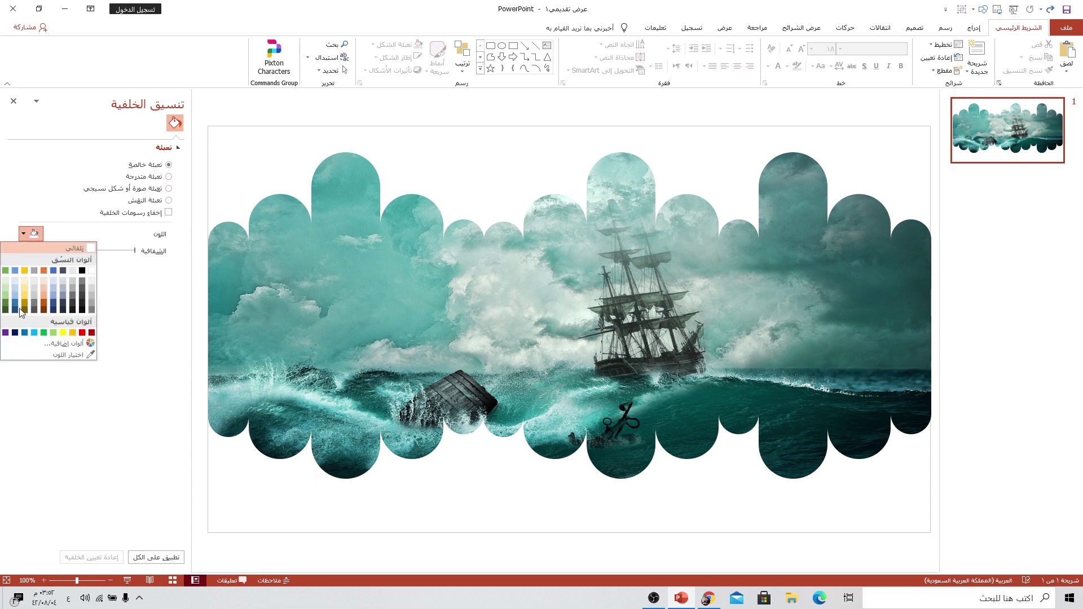
pyautogui.click(74, 355)
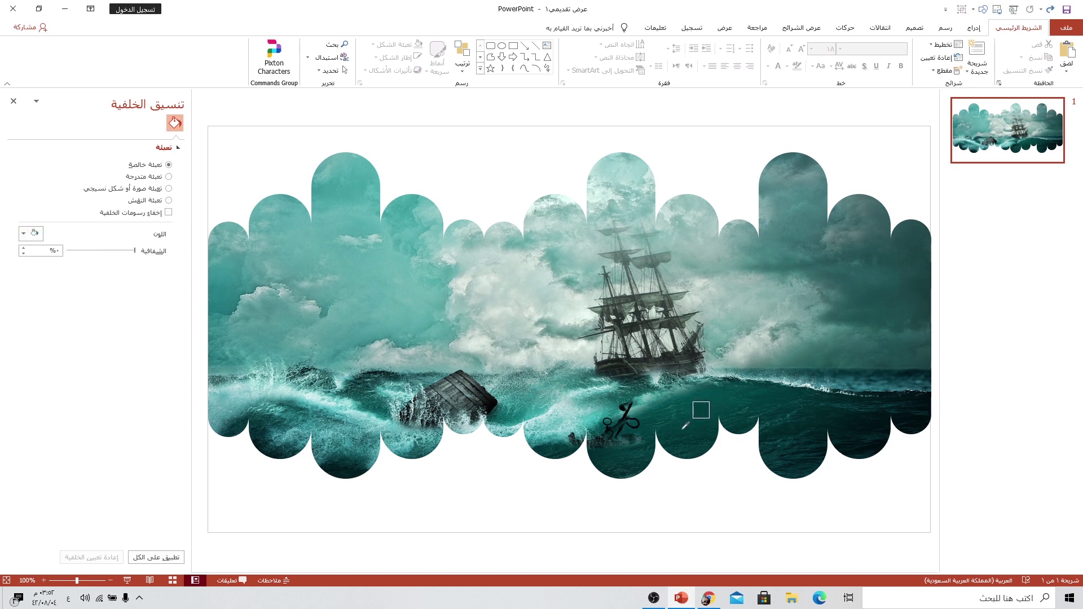
pyautogui.click(684, 424)
pyautogui.click(479, 507)
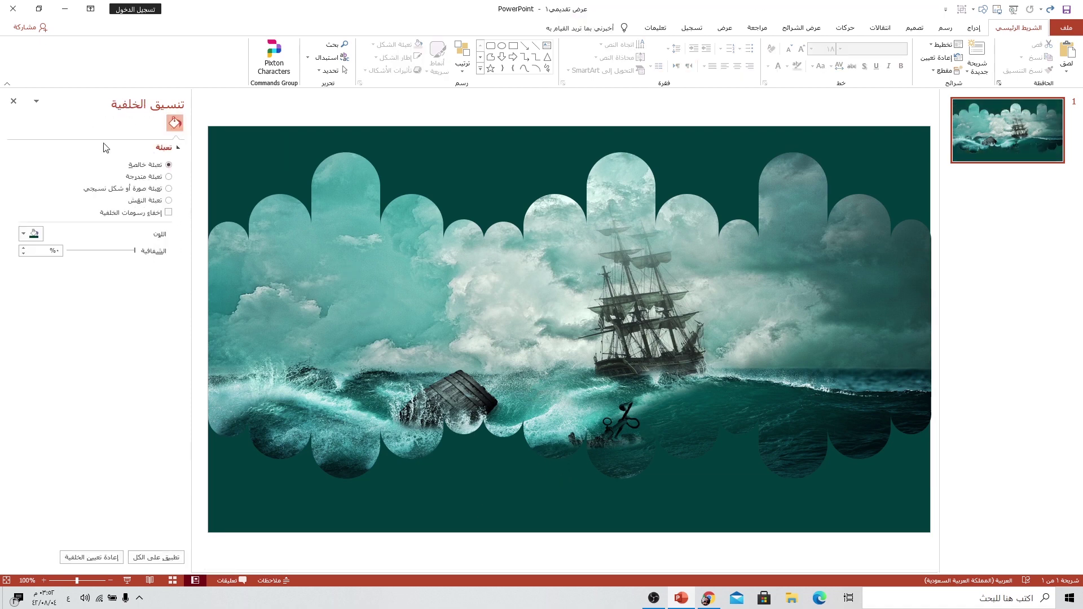
pyautogui.click(13, 101)
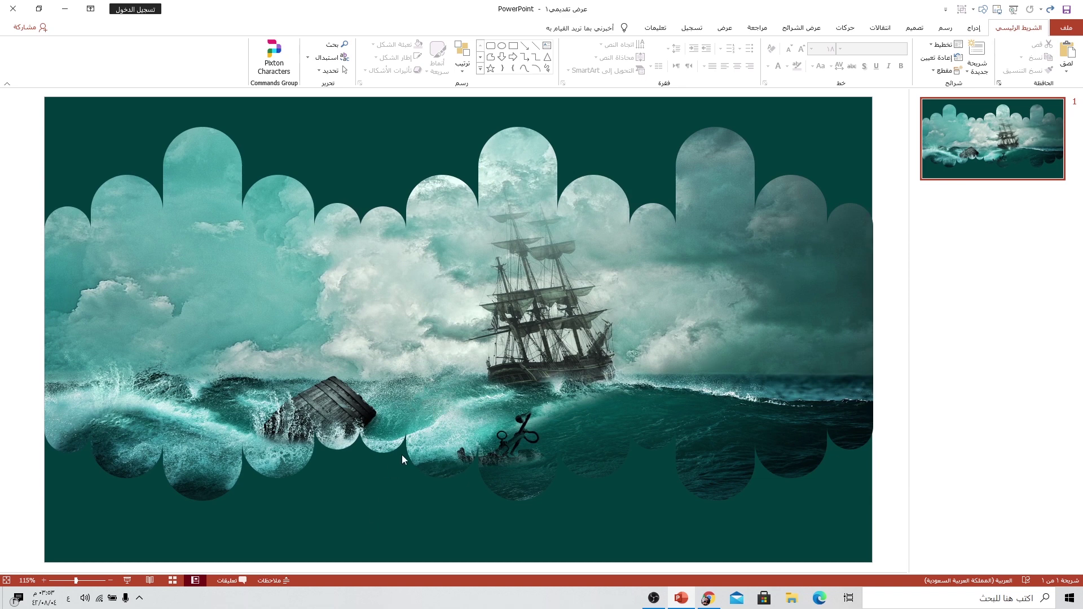
pyautogui.rightClick(1010, 145)
# Step: Add a blank second slide and draw a rounded rectangle in its upper right
pyautogui.click(985, 212)
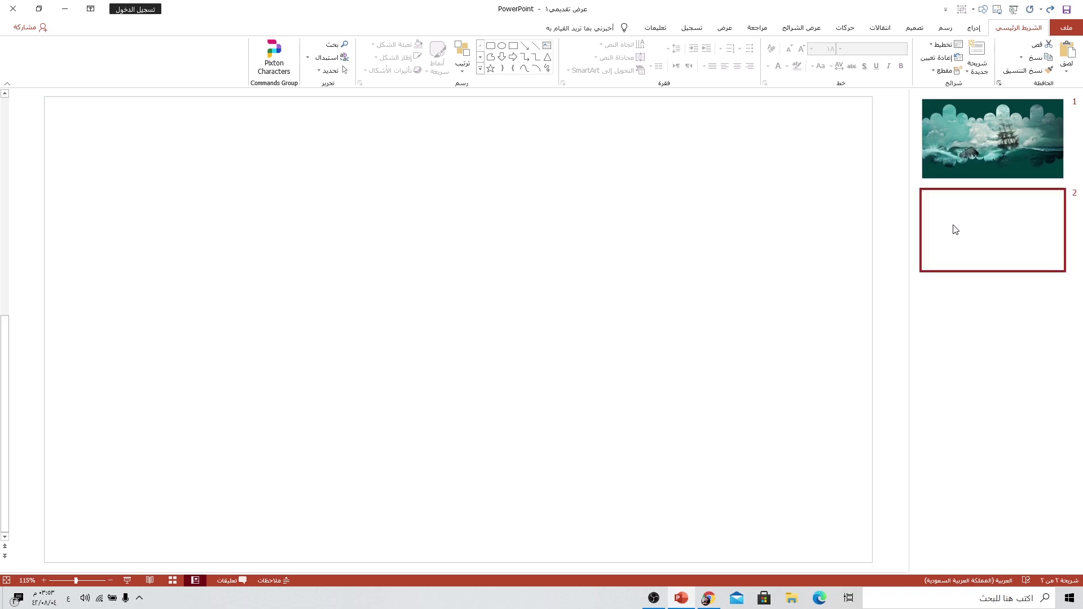
pyautogui.click(973, 33)
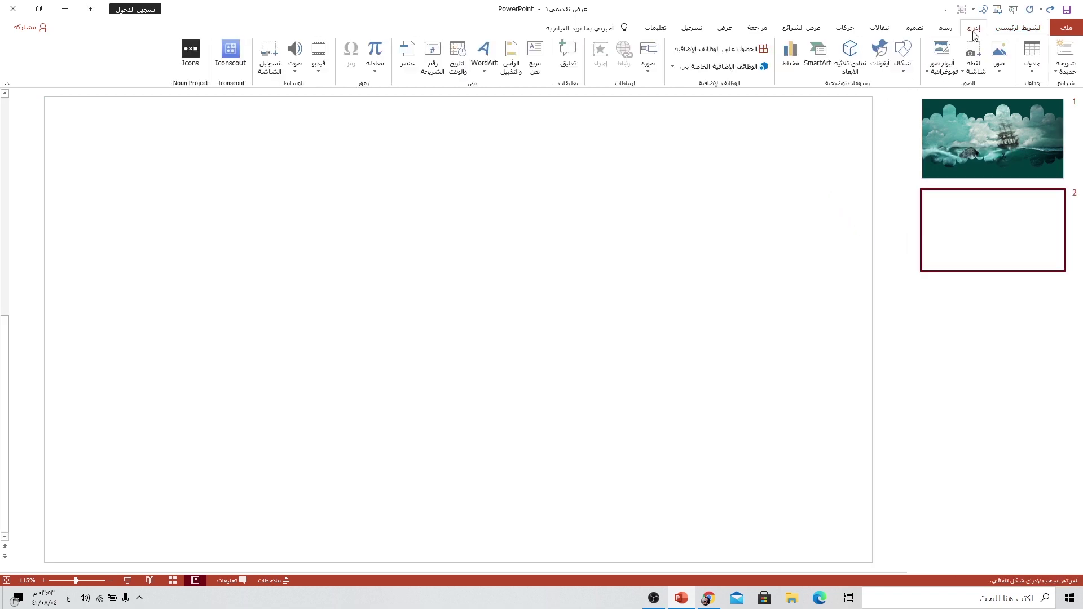
pyautogui.click(897, 70)
pyautogui.click(851, 97)
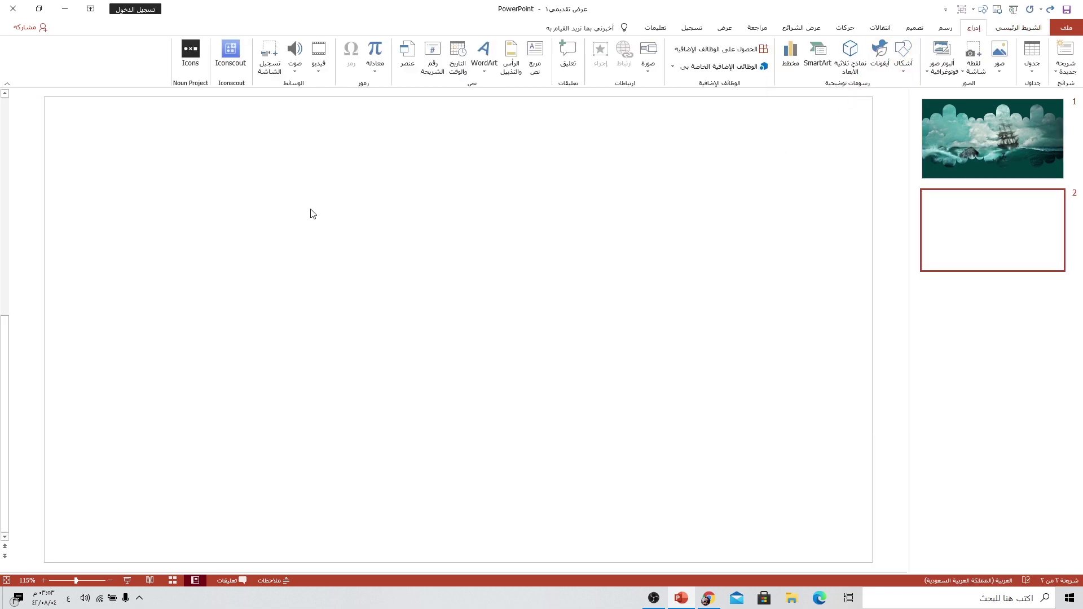
pyautogui.click(897, 68)
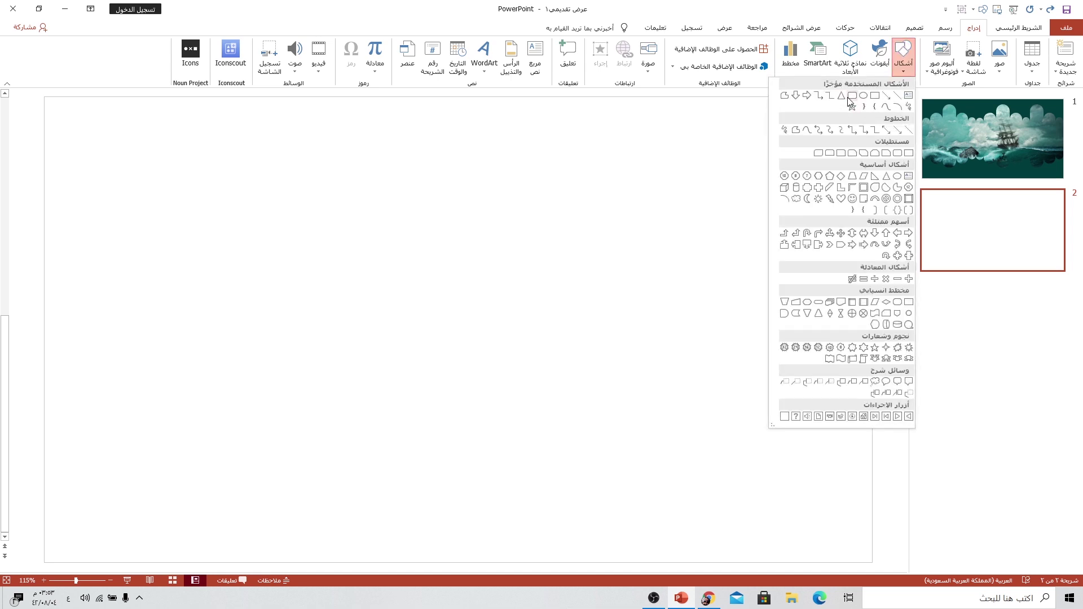
pyautogui.click(852, 99)
pyautogui.moveTo(317, 198); pyautogui.dragTo(445, 308)
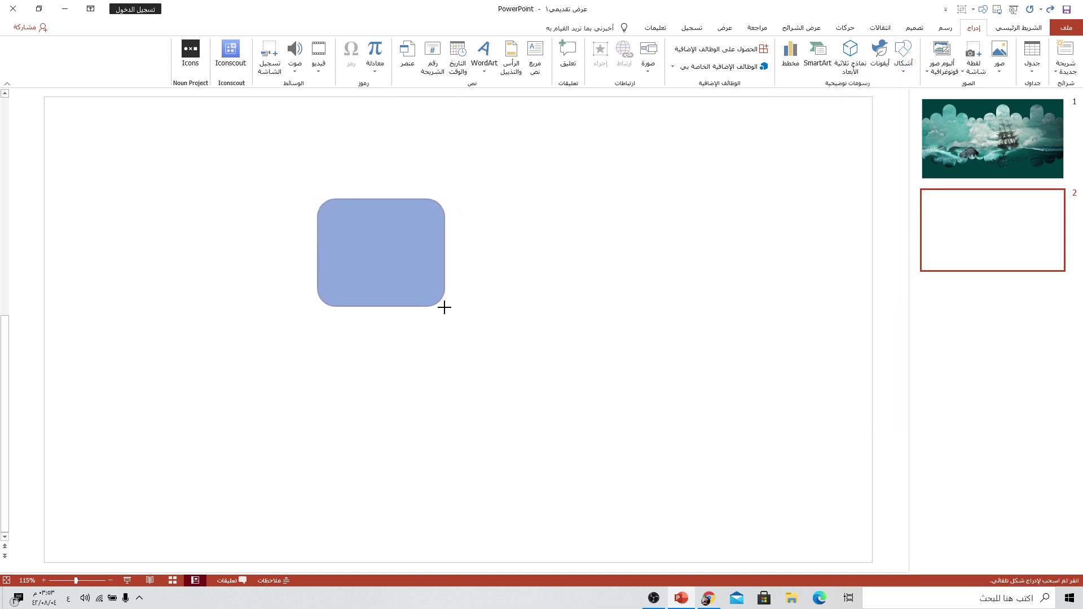
pyautogui.moveTo(387, 246)
pyautogui.mouseDown()
pyautogui.moveTo(701, 231)
pyautogui.moveTo(714, 209)
pyautogui.mouseUp()
pyautogui.moveTo(643, 264); pyautogui.dragTo(588, 263)
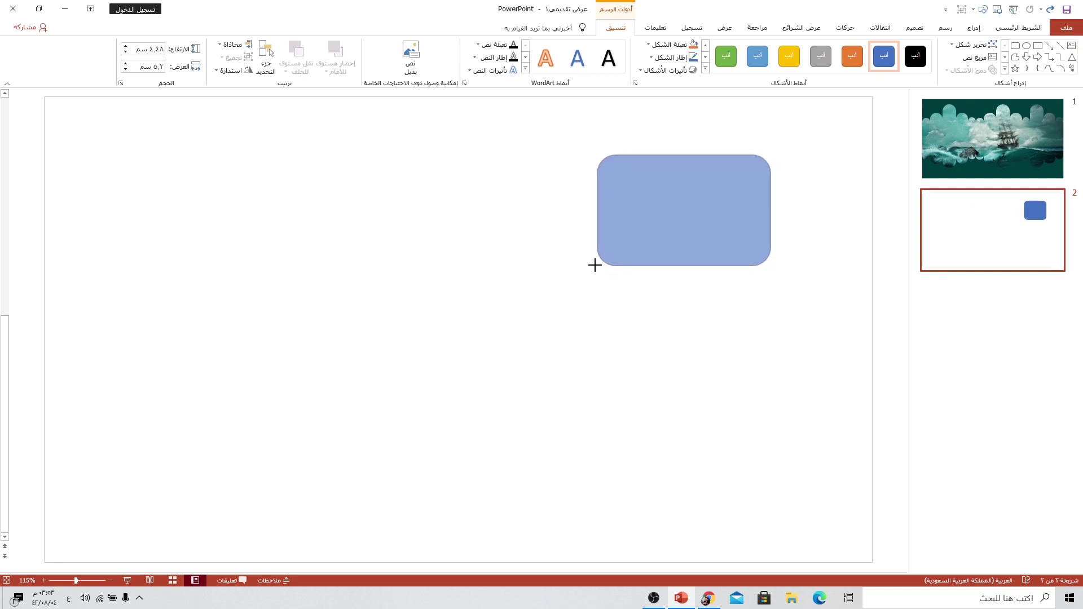
# Step: Copy the rectangle to complete the top row and add two resized tiles as a second row
pyautogui.moveTo(677, 225)
pyautogui.mouseDown()
pyautogui.moveTo(650, 309)
pyautogui.moveTo(488, 221)
pyautogui.mouseUp()
pyautogui.moveTo(408, 209); pyautogui.dragTo(314, 209)
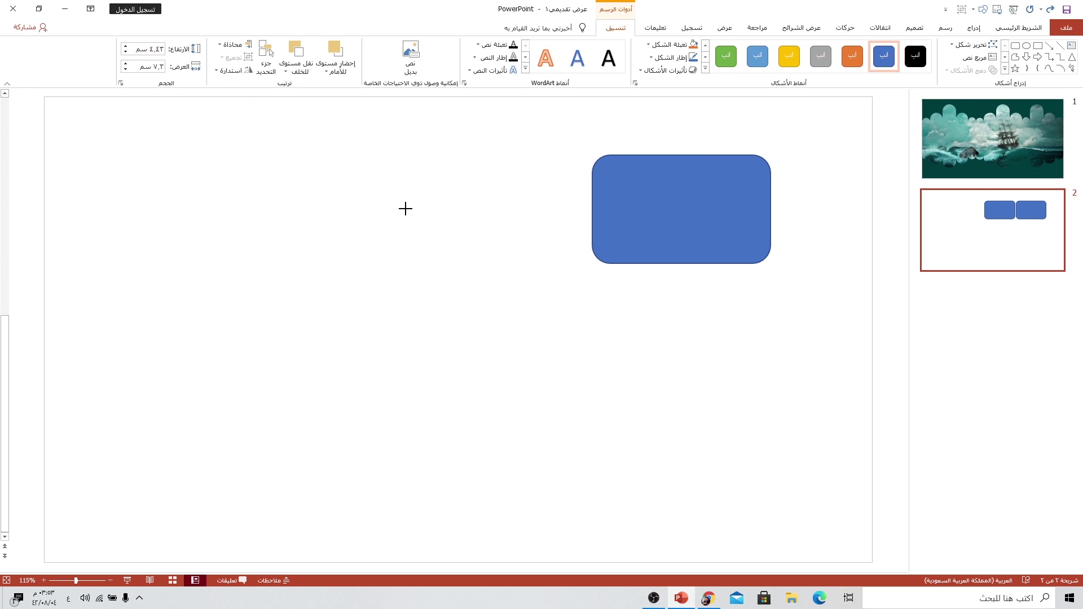
pyautogui.moveTo(441, 236); pyautogui.dragTo(622, 332)
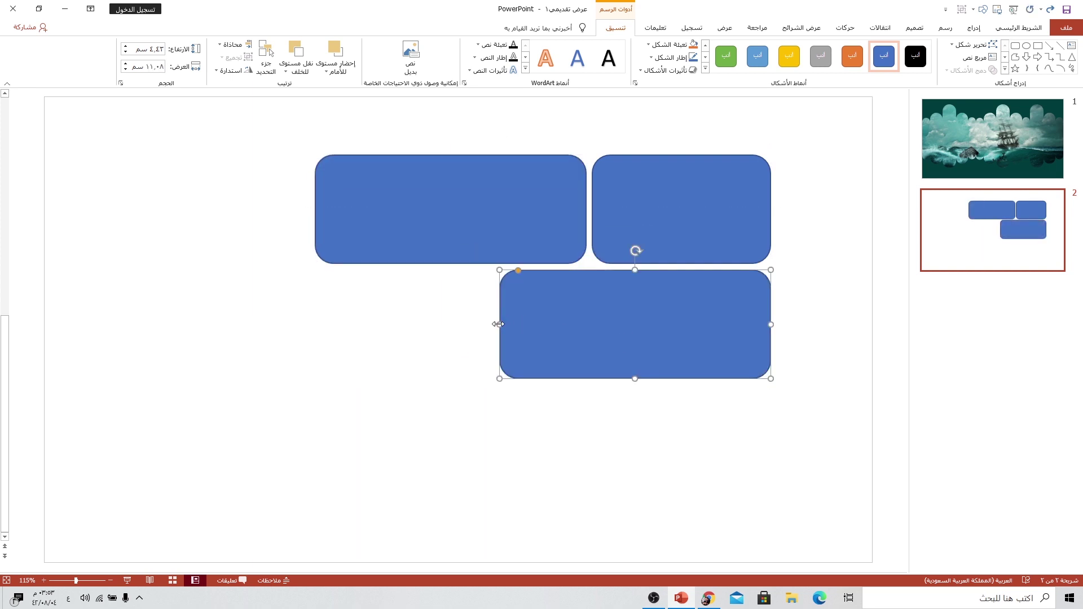
pyautogui.moveTo(499, 324); pyautogui.dragTo(537, 324)
pyautogui.moveTo(621, 322); pyautogui.dragTo(385, 316)
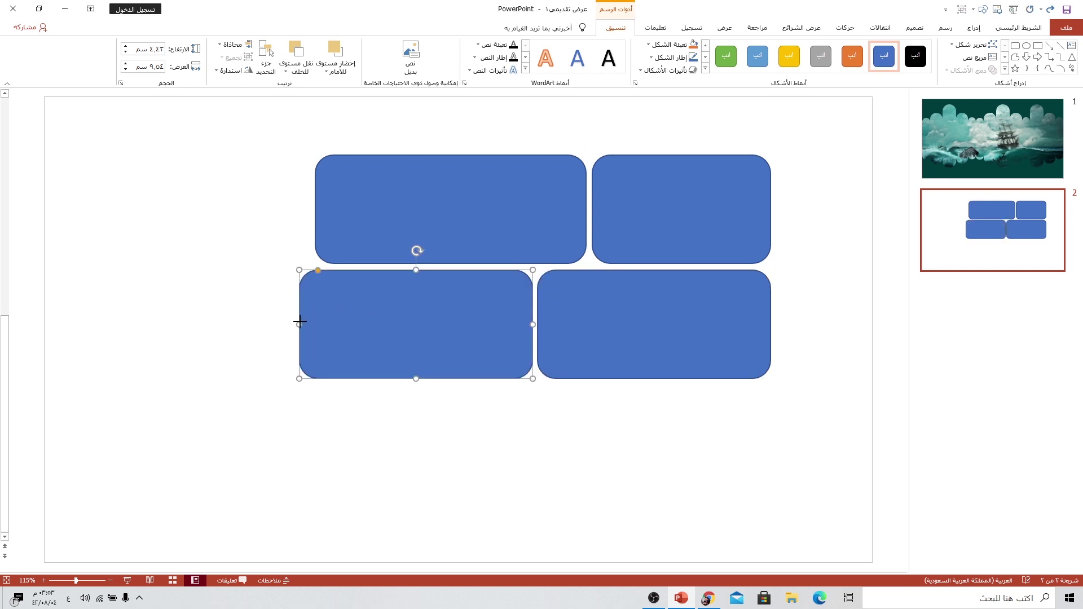
pyautogui.moveTo(300, 319)
pyautogui.mouseDown()
pyautogui.moveTo(457, 319)
pyautogui.moveTo(343, 306)
pyautogui.mouseUp()
# Step: Extend the top-left tile leftward and add shorter, resized copies forming a third row
pyautogui.click(326, 213)
pyautogui.moveTo(315, 211)
pyautogui.mouseDown()
pyautogui.moveTo(288, 212)
pyautogui.moveTo(299, 213)
pyautogui.mouseUp()
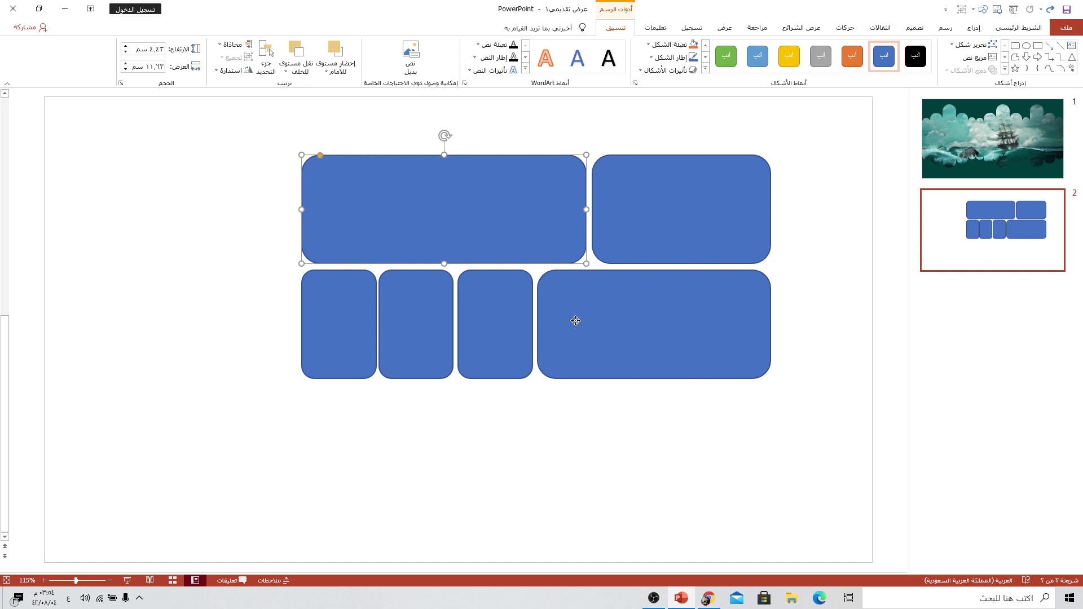
pyautogui.moveTo(626, 324)
pyautogui.mouseDown()
pyautogui.moveTo(455, 422)
pyautogui.moveTo(400, 438)
pyautogui.mouseUp()
pyautogui.moveTo(423, 494); pyautogui.dragTo(422, 468)
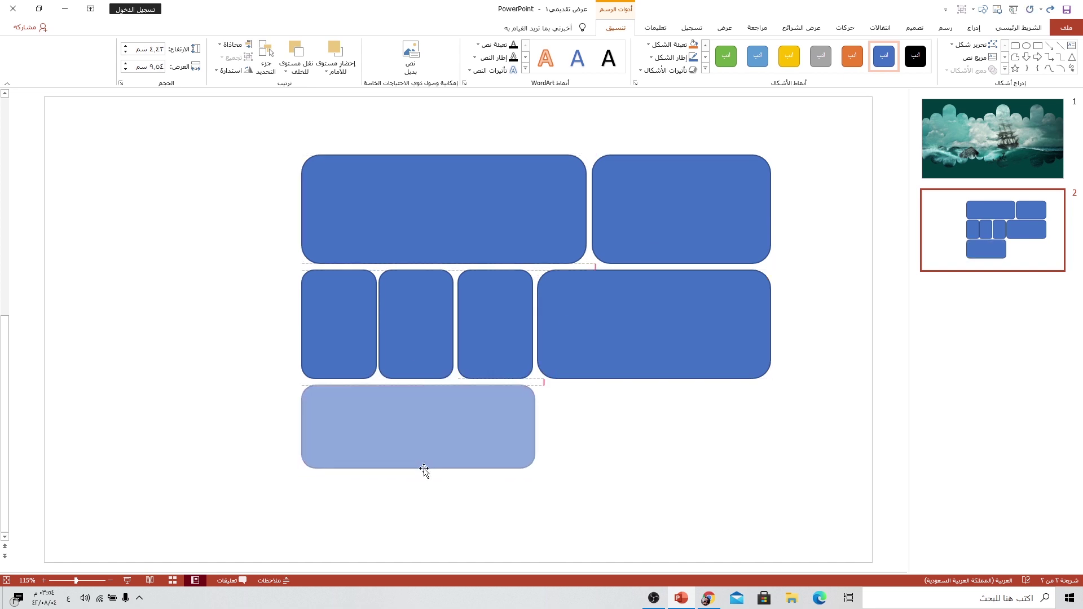
pyautogui.moveTo(535, 427); pyautogui.dragTo(464, 427)
pyautogui.moveTo(395, 423)
pyautogui.mouseDown()
pyautogui.moveTo(782, 423)
pyautogui.moveTo(771, 421)
pyautogui.mouseUp()
pyautogui.click(805, 389)
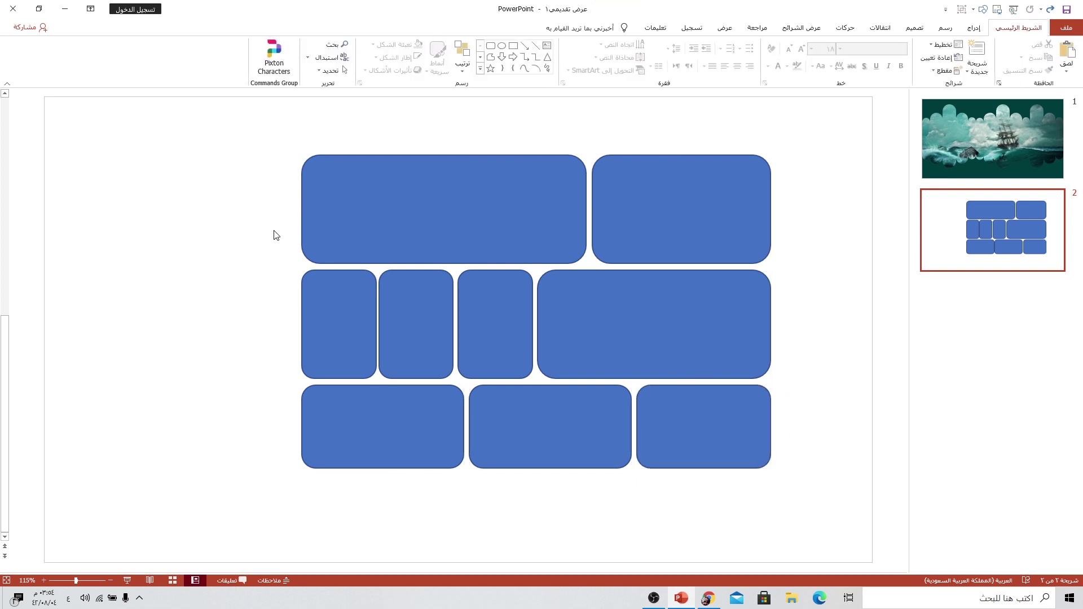
# Step: Draw a rectangle covering the whole slide and send it to the back behind the grid
pyautogui.click(974, 29)
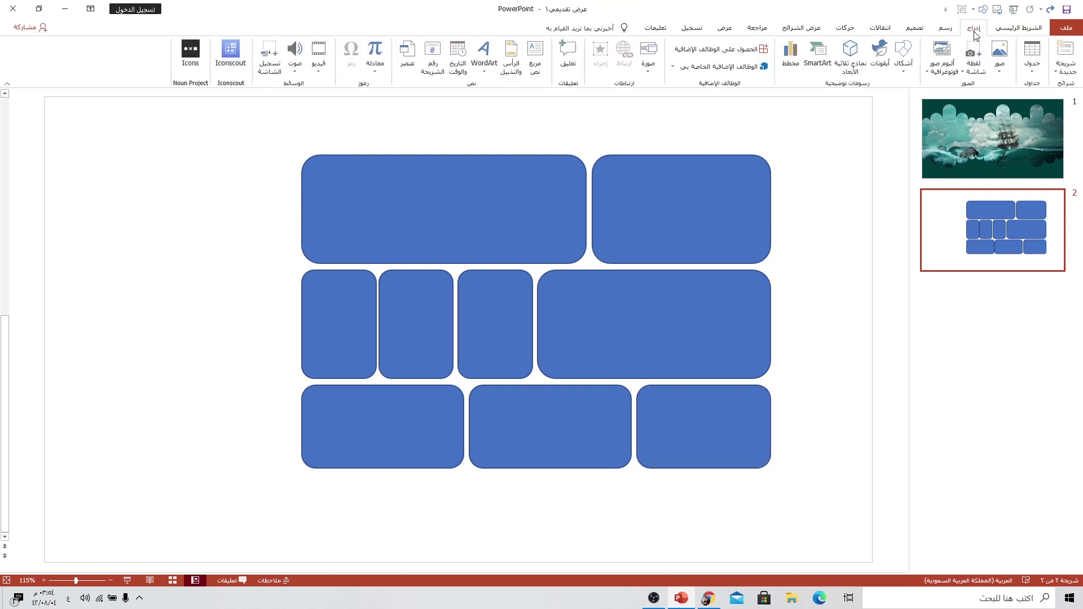
pyautogui.click(904, 59)
pyautogui.click(871, 99)
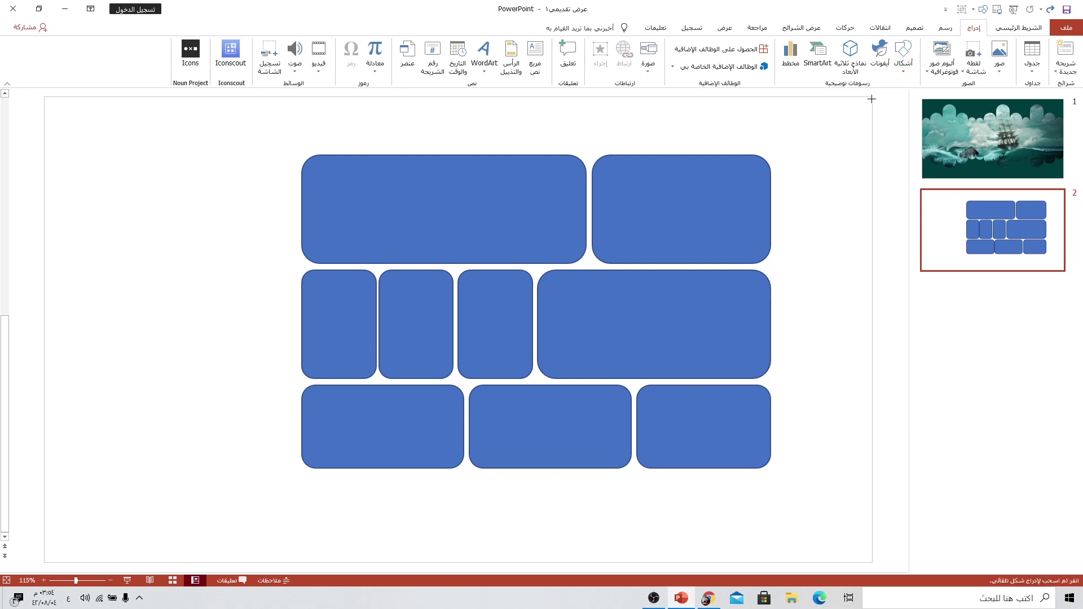
pyautogui.moveTo(49, 100); pyautogui.dragTo(873, 562)
pyautogui.click(297, 77)
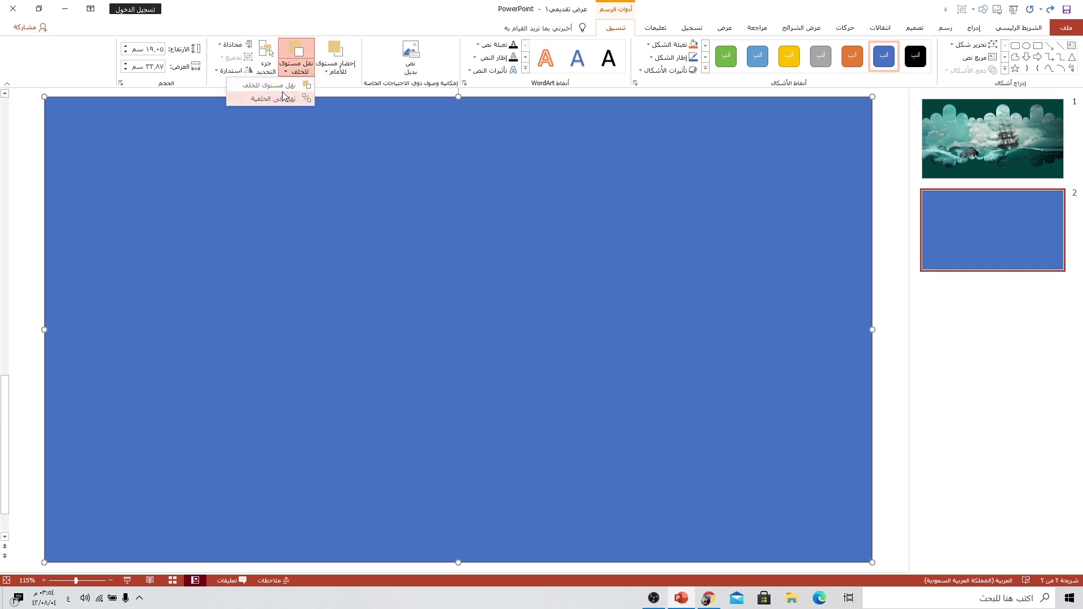
pyautogui.click(285, 102)
# Step: Fill the slide-sized rectangle light grey and set its outline to No Outline
pyautogui.click(672, 50)
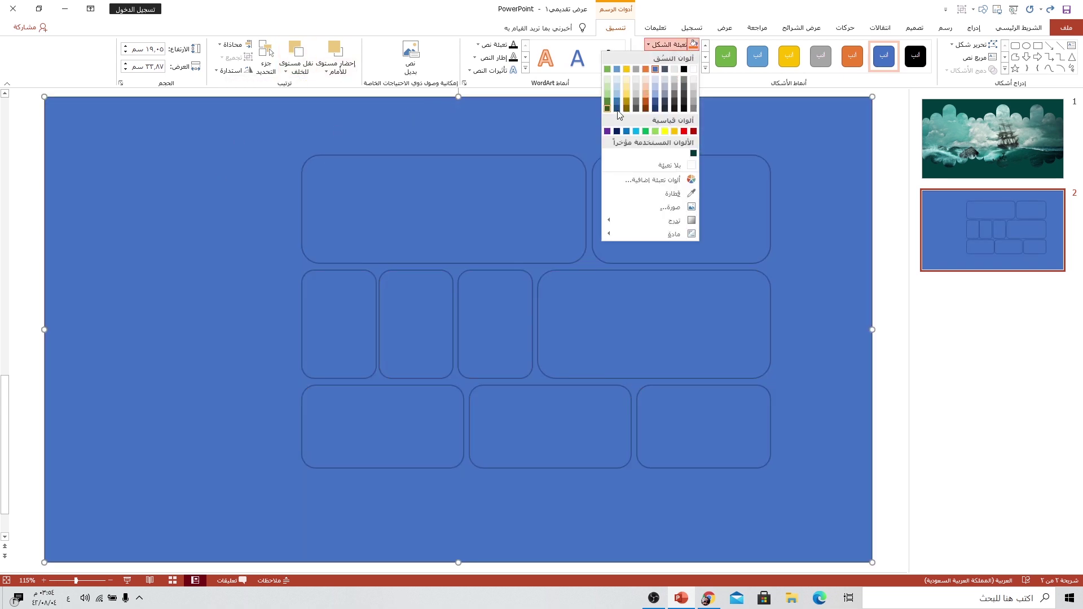
pyautogui.click(683, 80)
pyautogui.click(672, 57)
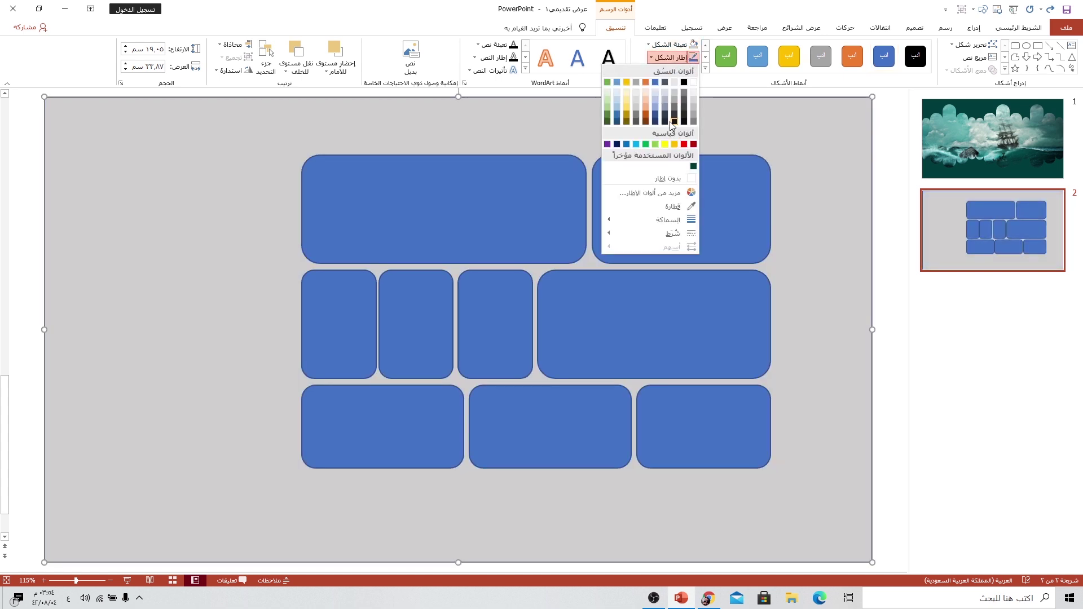
pyautogui.click(667, 179)
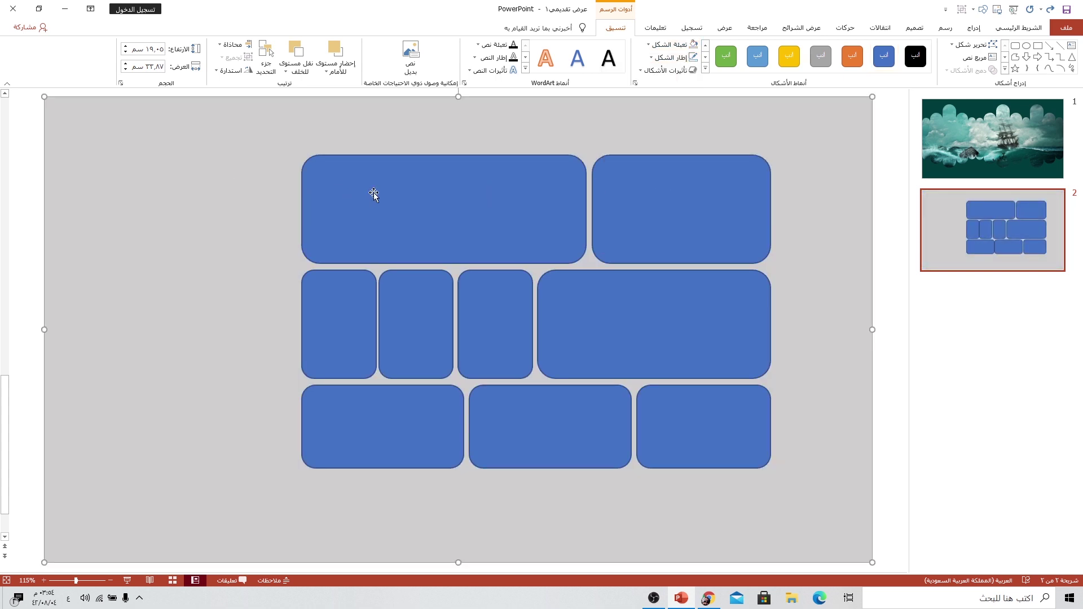
# Step: Select the rounded tiles and apply a rounded 3-D top bevel, 6 pt wide by 6 pt high
pyautogui.keyDown('shift'); pyautogui.click(342, 186); pyautogui.keyUp('shift')
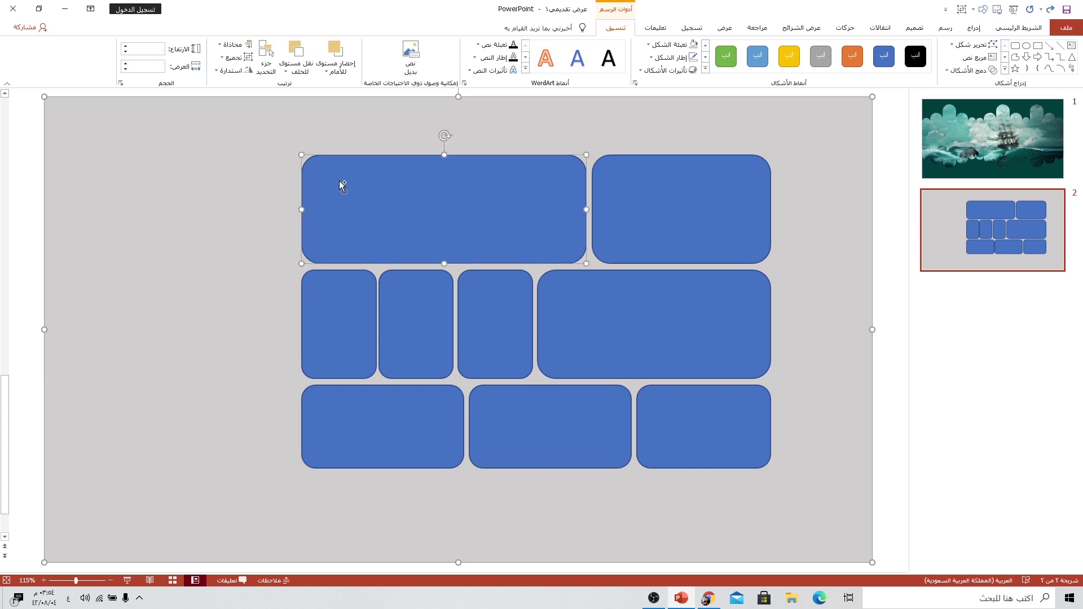
pyautogui.keyDown('shift'); pyautogui.click(628, 215); pyautogui.keyUp('shift')
pyautogui.keyDown('shift'); pyautogui.click(625, 295); pyautogui.keyUp('shift')
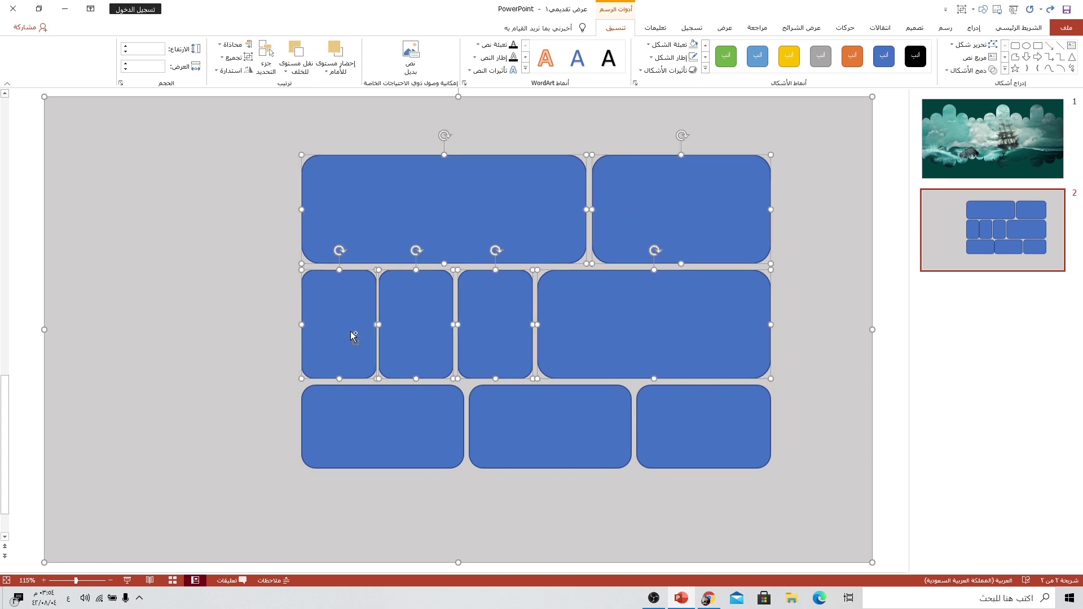
pyautogui.keyDown('shift'); pyautogui.click(371, 424); pyautogui.keyUp('shift')
pyautogui.keyDown('shift'); pyautogui.click(525, 420); pyautogui.keyUp('shift')
pyautogui.keyDown('shift'); pyautogui.click(697, 427); pyautogui.keyUp('shift')
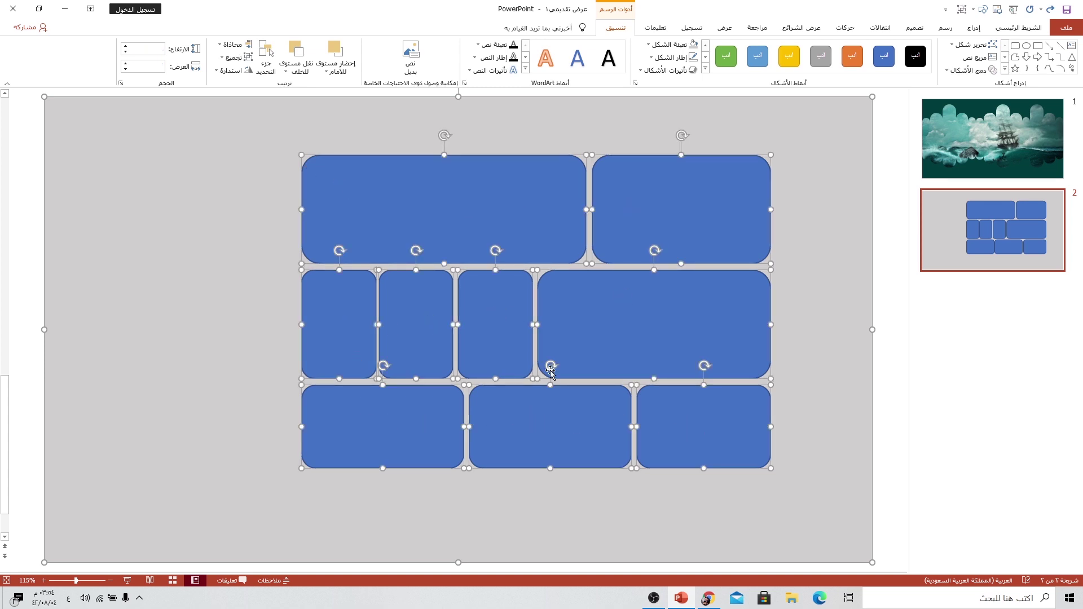
pyautogui.rightClick(576, 344)
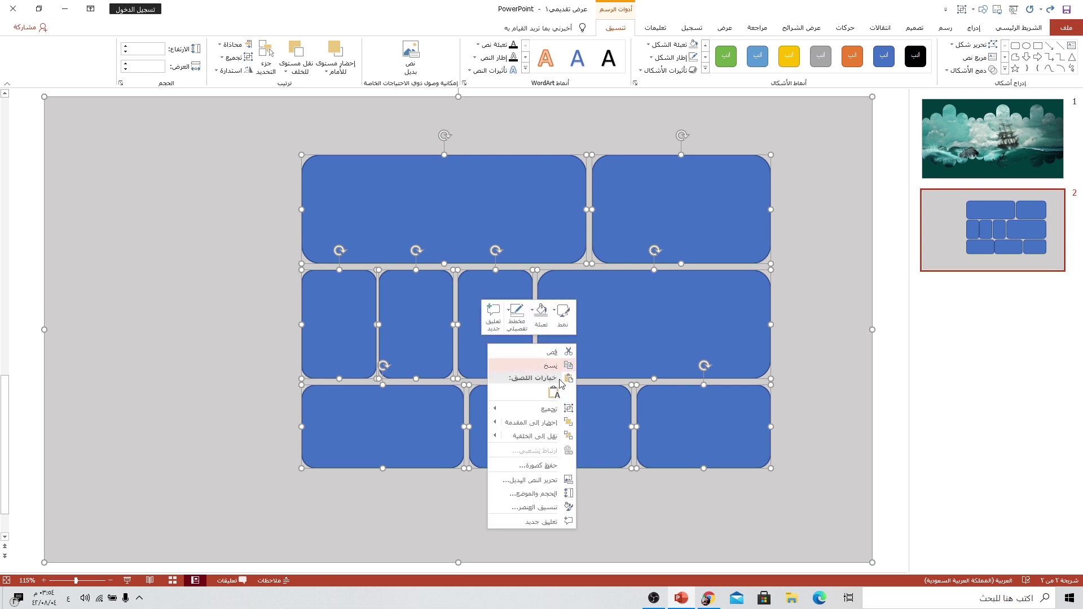
pyautogui.click(531, 508)
pyautogui.click(152, 139)
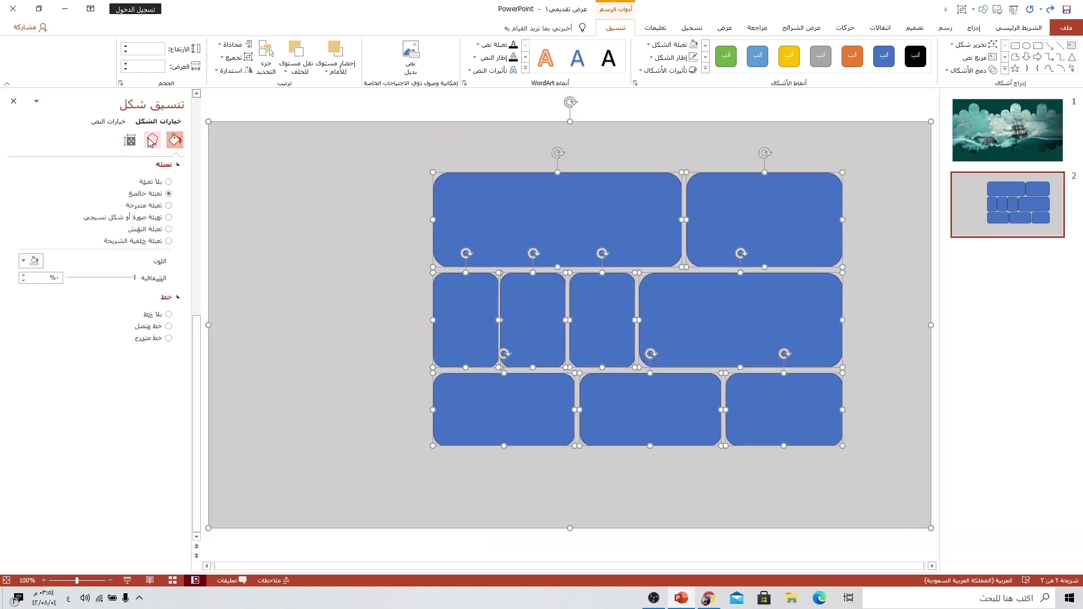
pyautogui.click(152, 223)
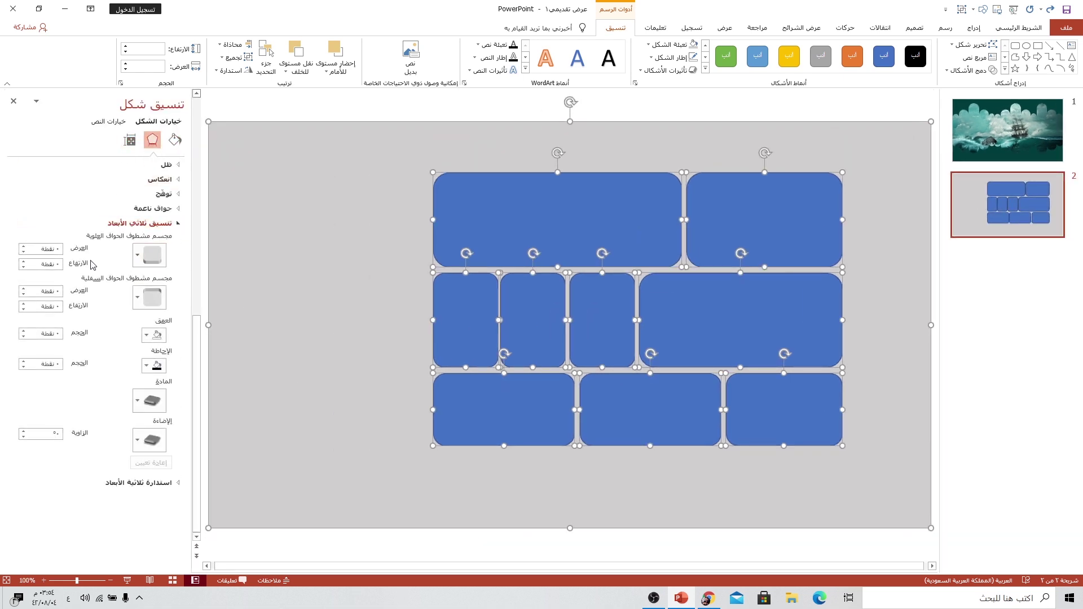
pyautogui.click(151, 253)
pyautogui.click(157, 340)
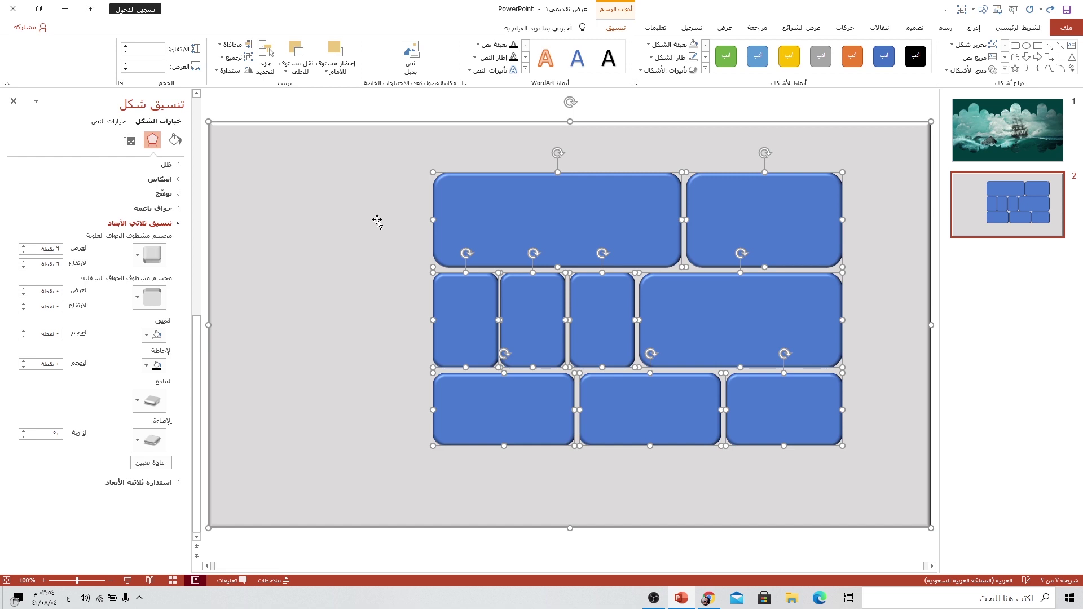
pyautogui.click(970, 70)
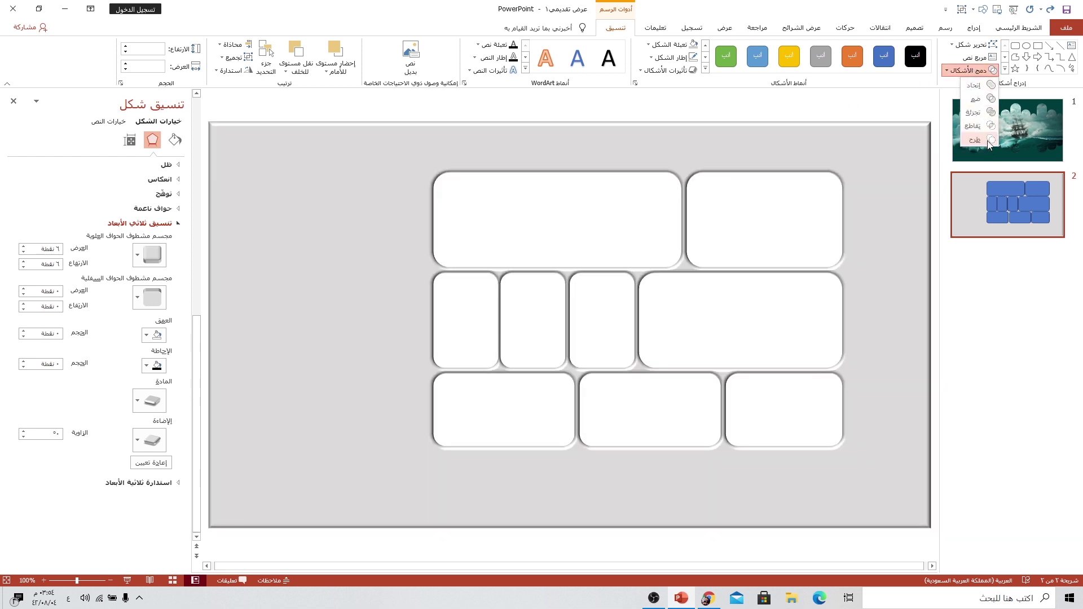
# Step: Combine the grey rectangle with the tiles to cut nine beveled windows, then realign the frame
pyautogui.click(973, 141)
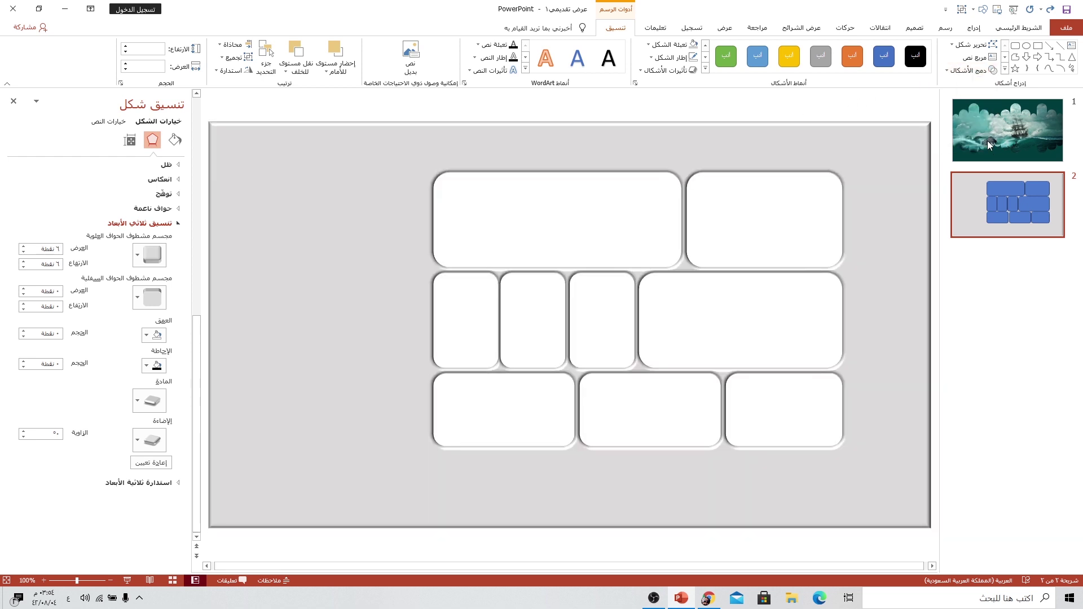
pyautogui.moveTo(507, 145)
pyautogui.mouseDown()
pyautogui.moveTo(722, 141)
pyautogui.moveTo(508, 141)
pyautogui.mouseUp()
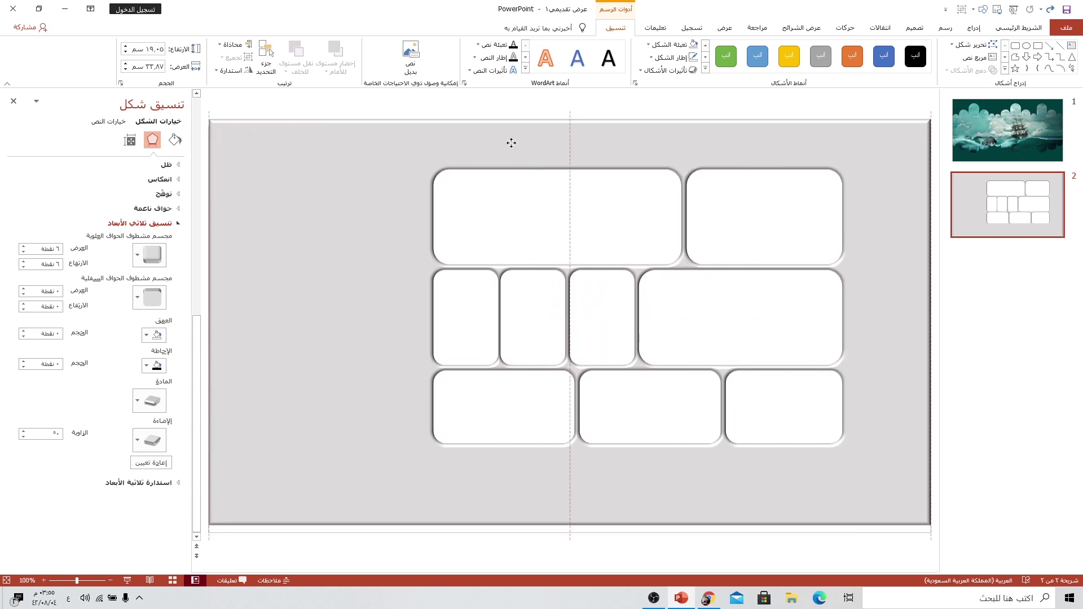
pyautogui.click(14, 101)
pyautogui.moveTo(194, 185)
pyautogui.mouseDown()
pyautogui.moveTo(252, 172)
pyautogui.moveTo(228, 155)
pyautogui.mouseUp()
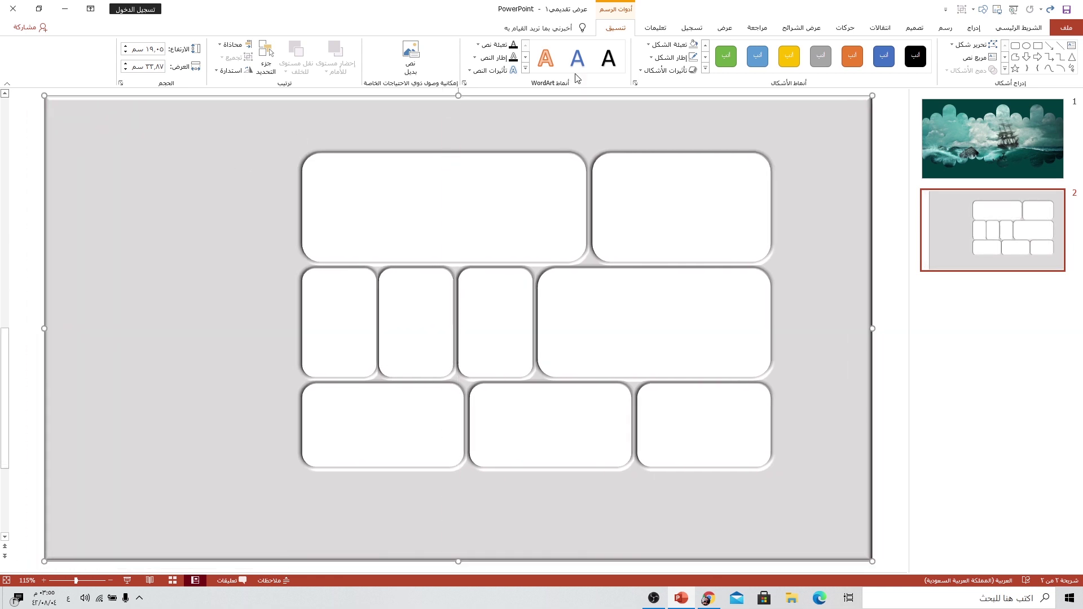
# Step: Insert animal-3099035_1920.jpg, send it behind the grey frame, and shift it up and right
pyautogui.click(974, 28)
pyautogui.click(999, 54)
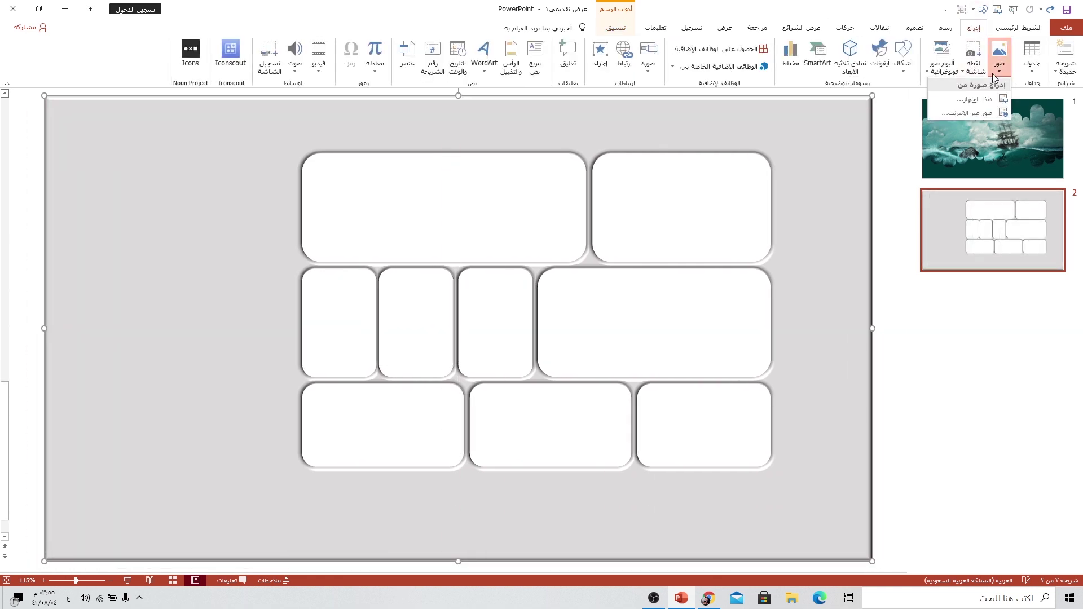
pyautogui.click(970, 97)
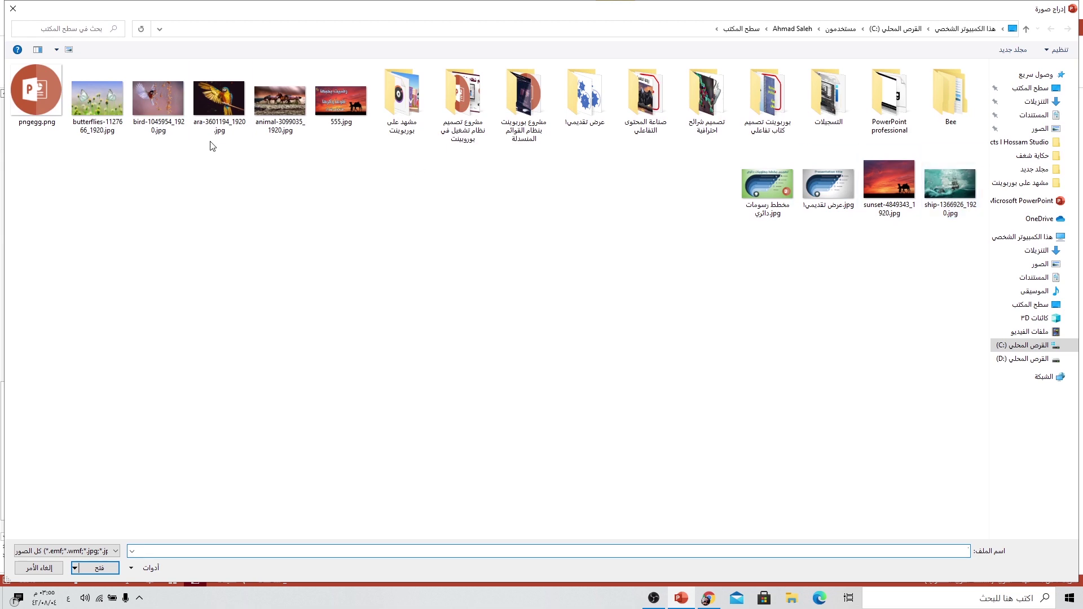
pyautogui.click(294, 106)
pyautogui.click(96, 568)
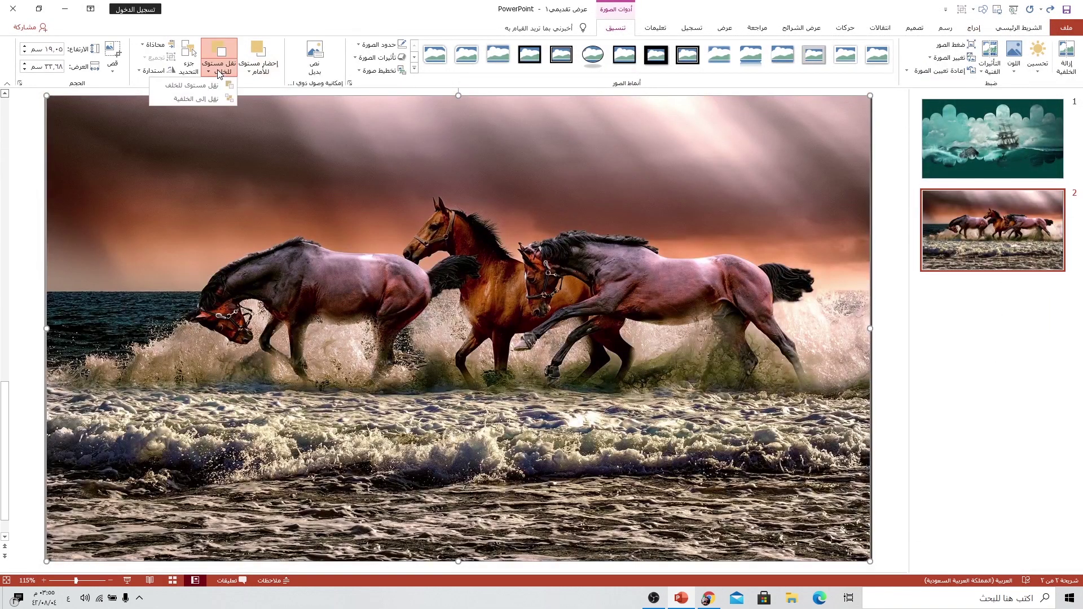
pyautogui.click(219, 54)
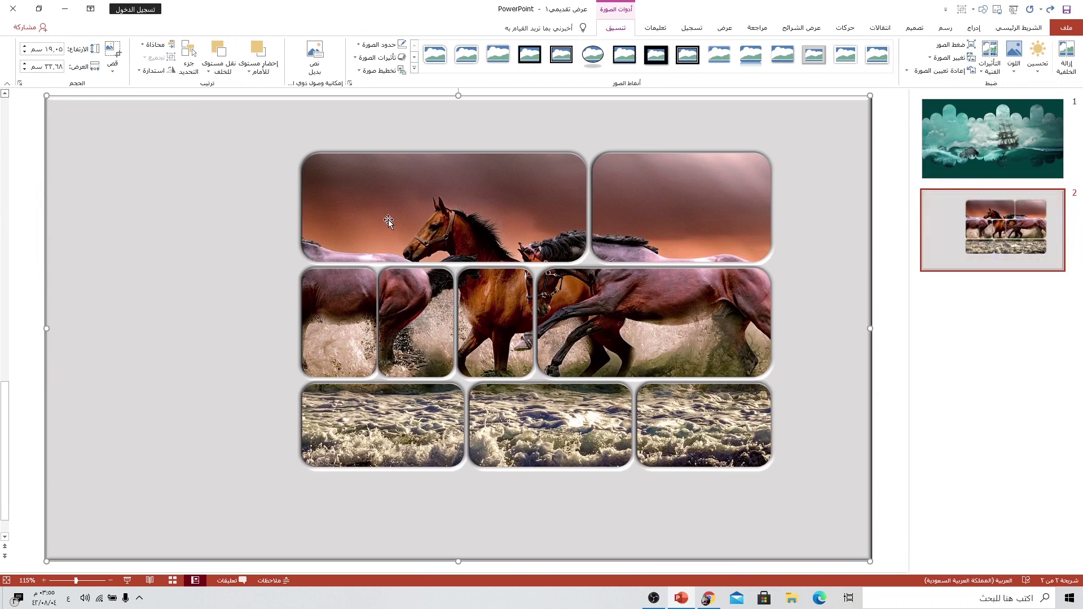
pyautogui.moveTo(425, 212)
pyautogui.mouseDown()
pyautogui.moveTo(461, 181)
pyautogui.moveTo(506, 249)
pyautogui.moveTo(529, 233)
pyautogui.mouseUp()
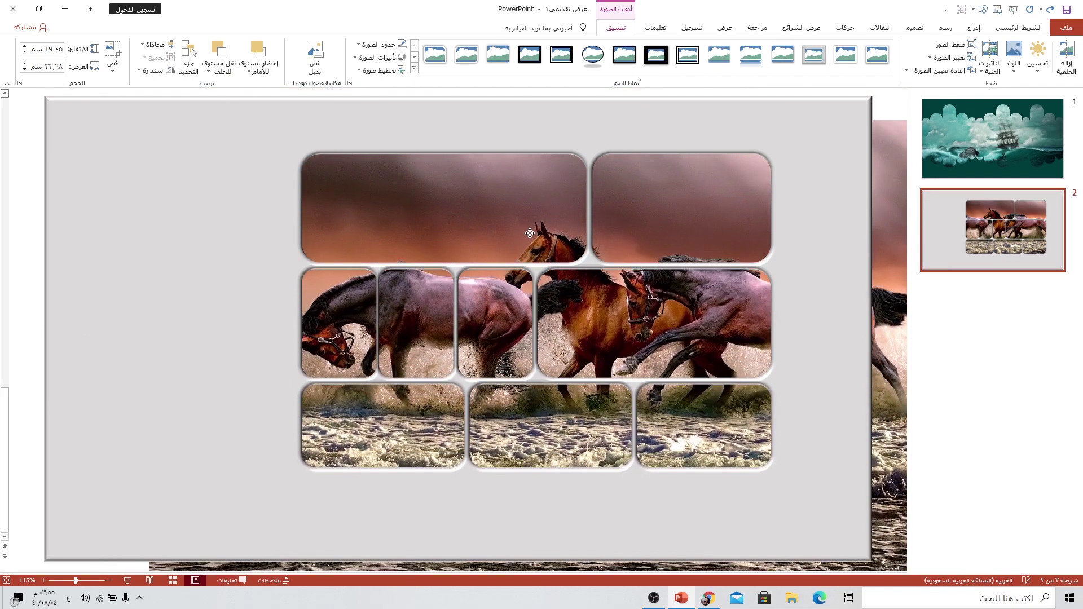
# Step: Rotate the horses photo clockwise in three drags and enlarge it slightly from a corner
pyautogui.scroll(-4, 530, 232)
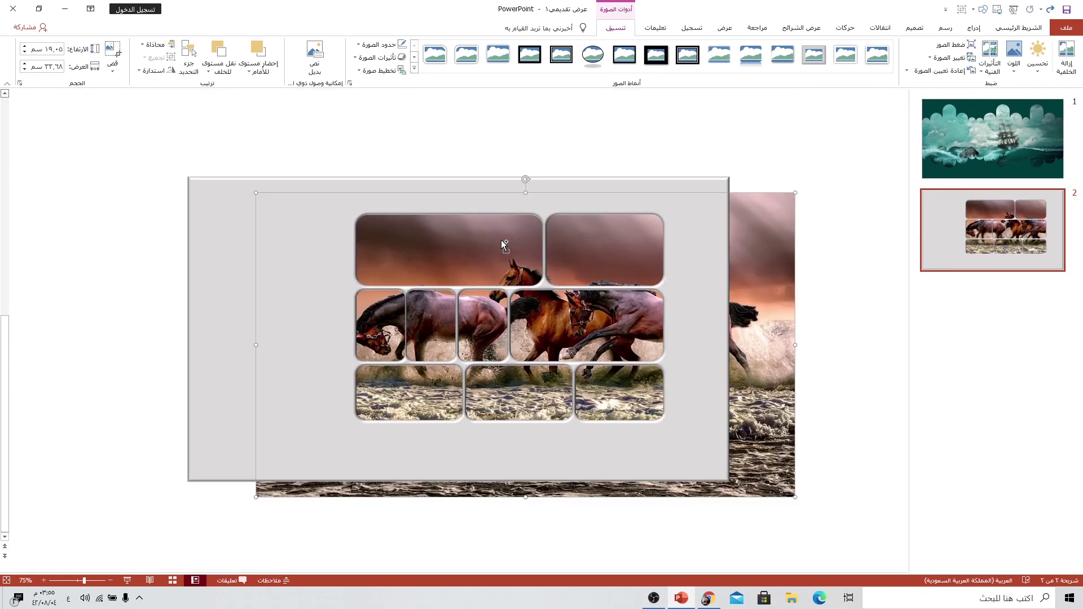
pyautogui.moveTo(520, 170); pyautogui.dragTo(551, 172)
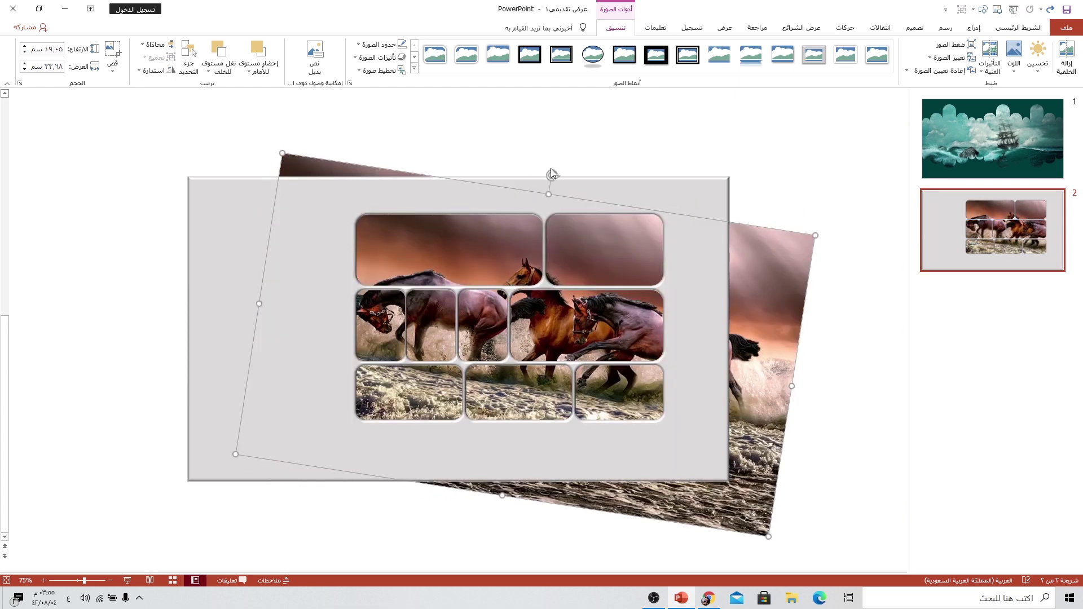
pyautogui.moveTo(552, 173); pyautogui.dragTo(551, 169)
pyautogui.moveTo(473, 260); pyautogui.dragTo(478, 266)
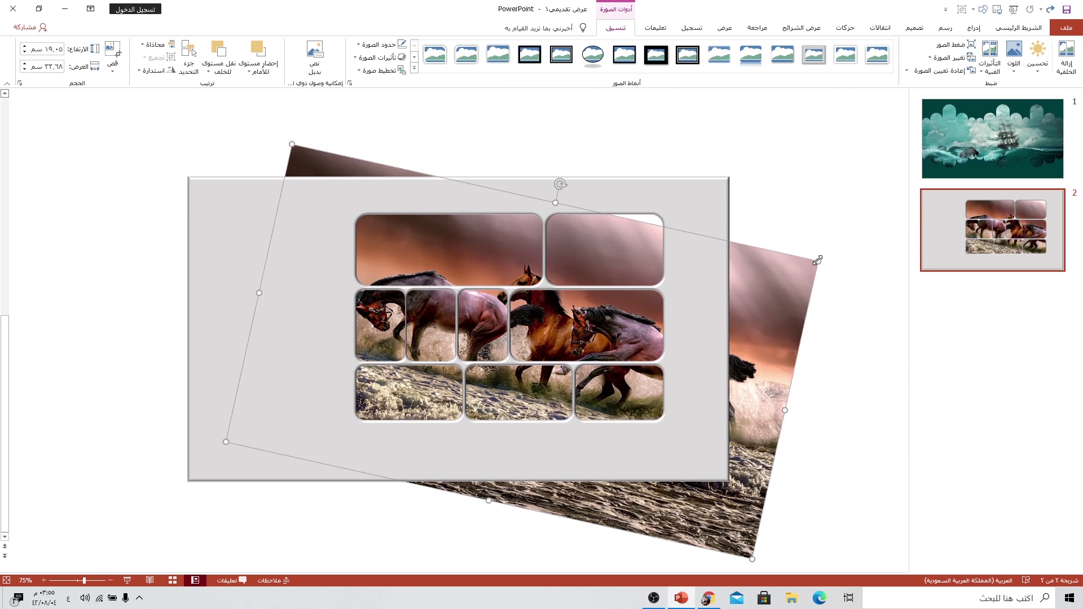
pyautogui.moveTo(827, 251); pyautogui.dragTo(881, 220)
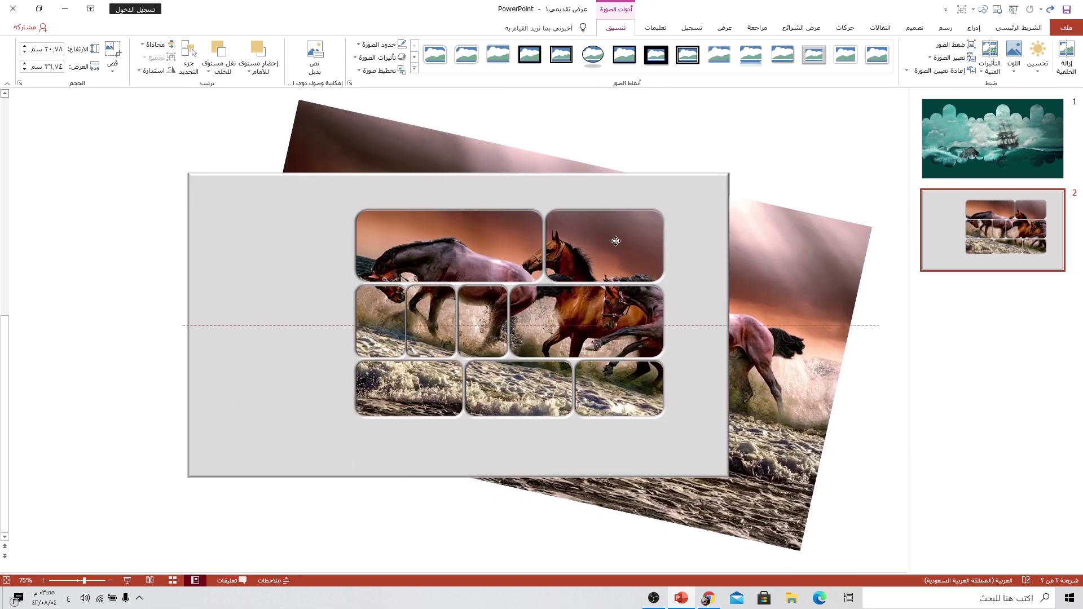
pyautogui.click(237, 264)
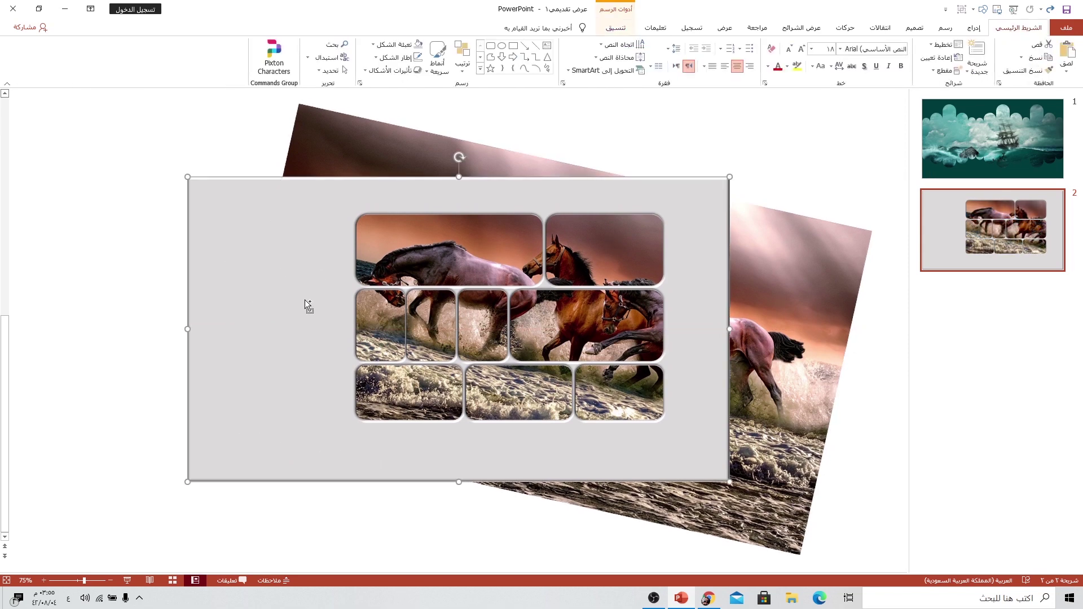
# Step: After a quick slideshow preview, fill the grey frame with a muted mauve eyedropped from the horses photo
pyautogui.click(128, 579)
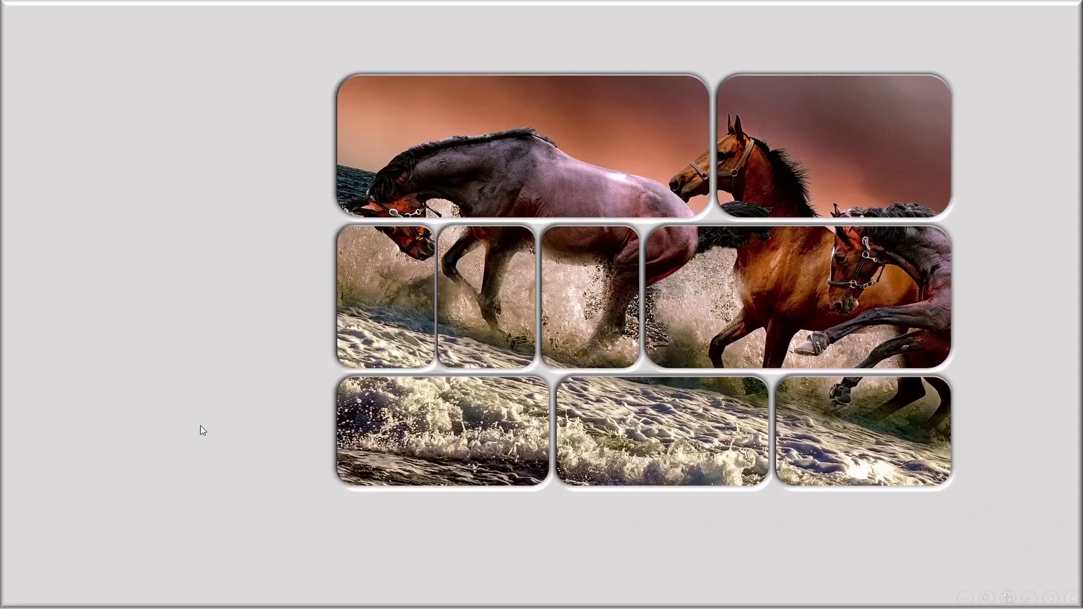
pyautogui.press('Escape')
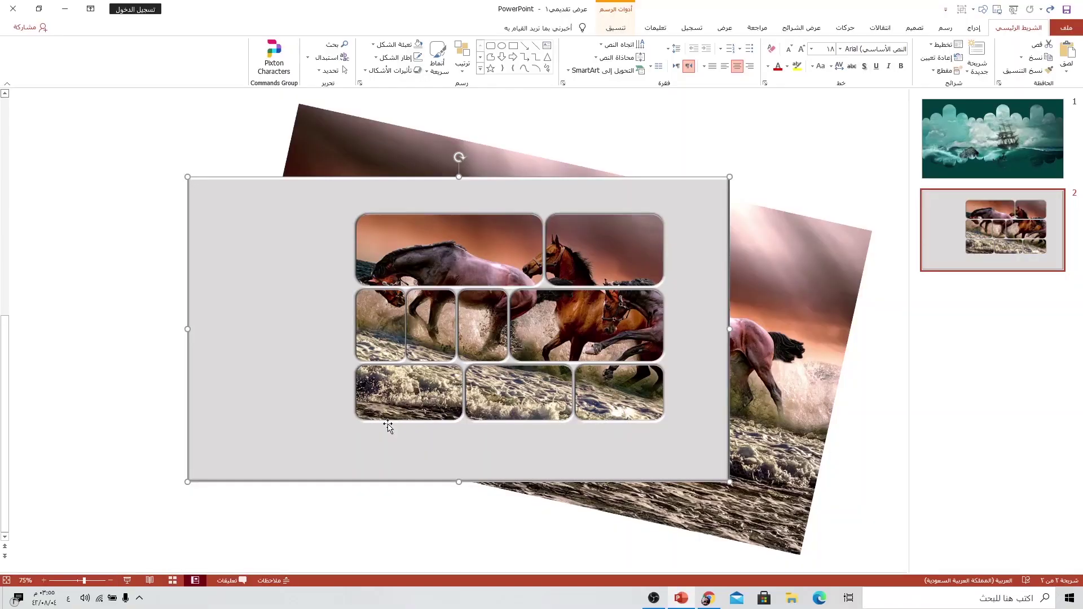
pyautogui.rightClick(240, 326)
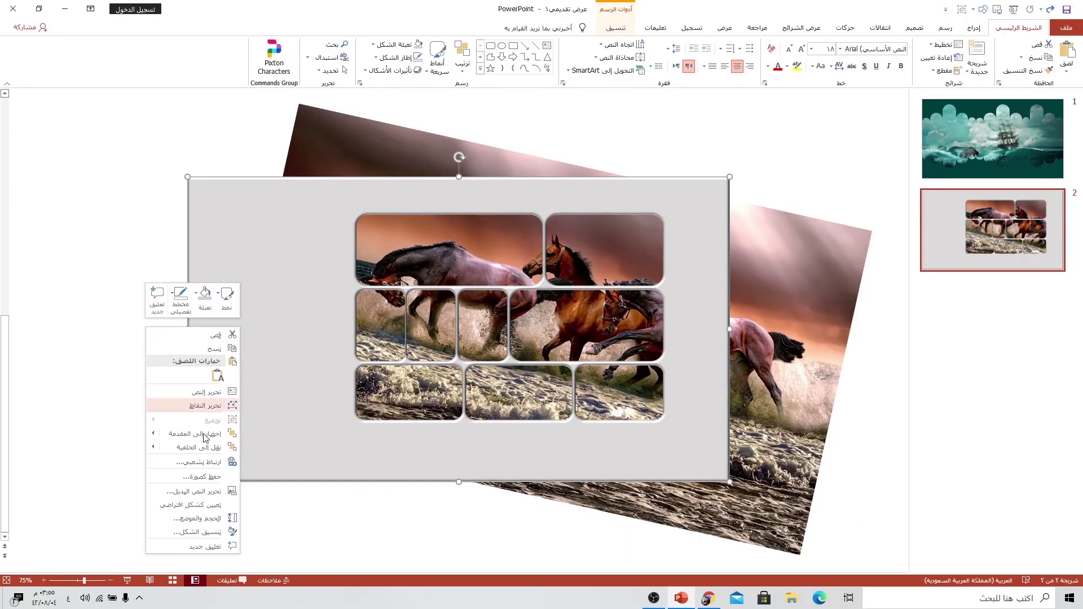
pyautogui.click(192, 520)
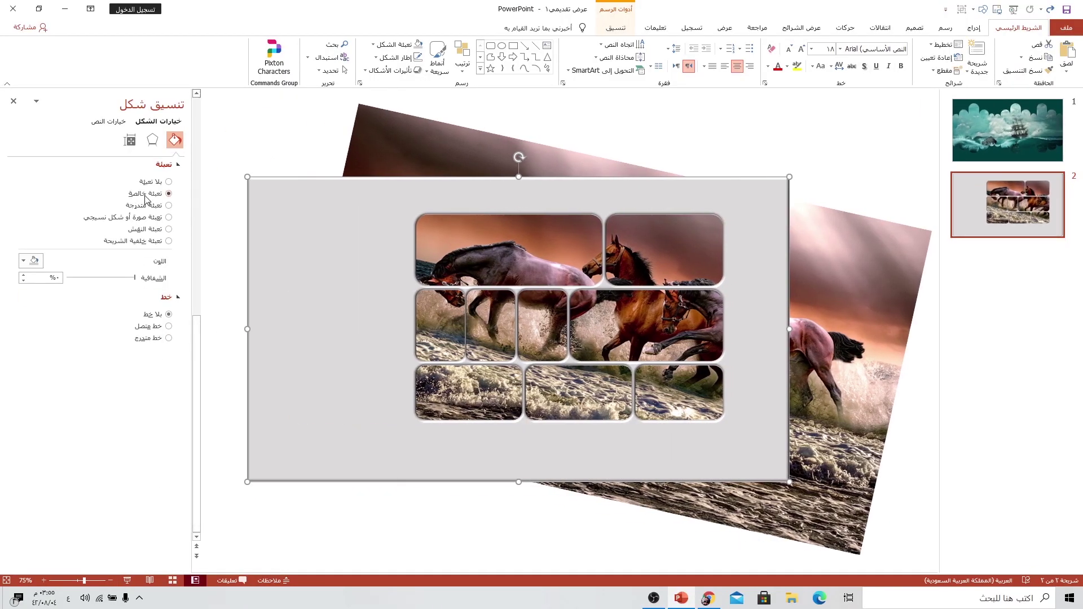
pyautogui.click(43, 262)
pyautogui.click(56, 395)
pyautogui.click(683, 225)
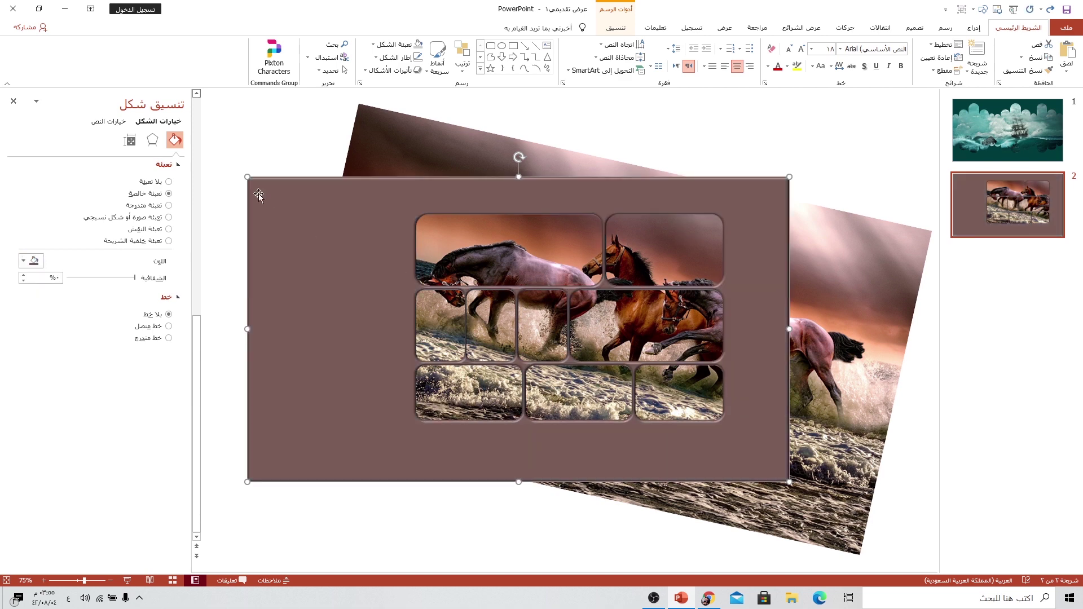
pyautogui.click(13, 101)
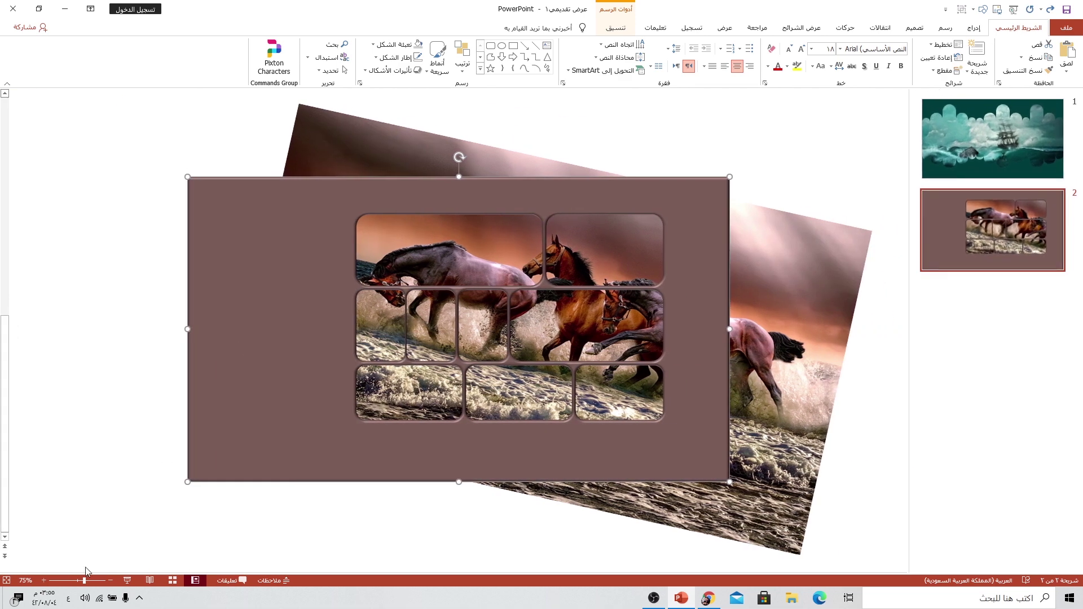
# Step: Play slide 2 full screen, showing the horses through nine mauve-framed windows
pyautogui.click(195, 580)
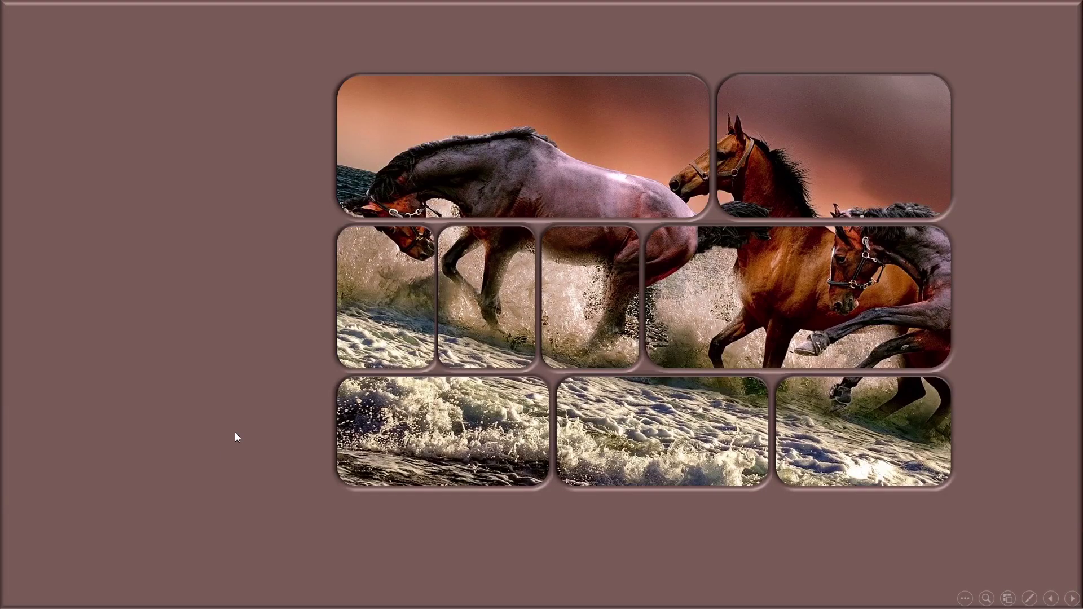